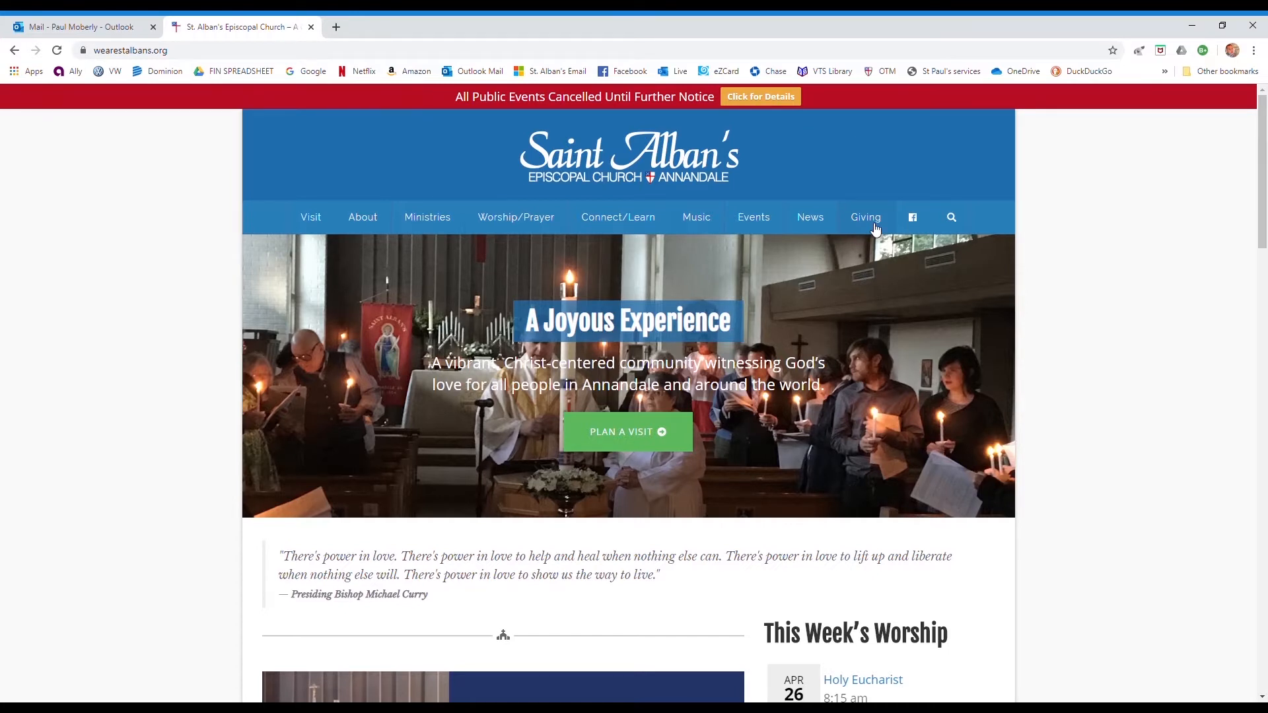
- Open the myEoffering portal in a new tab via the Giving page's Electronic Giving link
{"action": "left_click", "coordinate": [875, 224]}
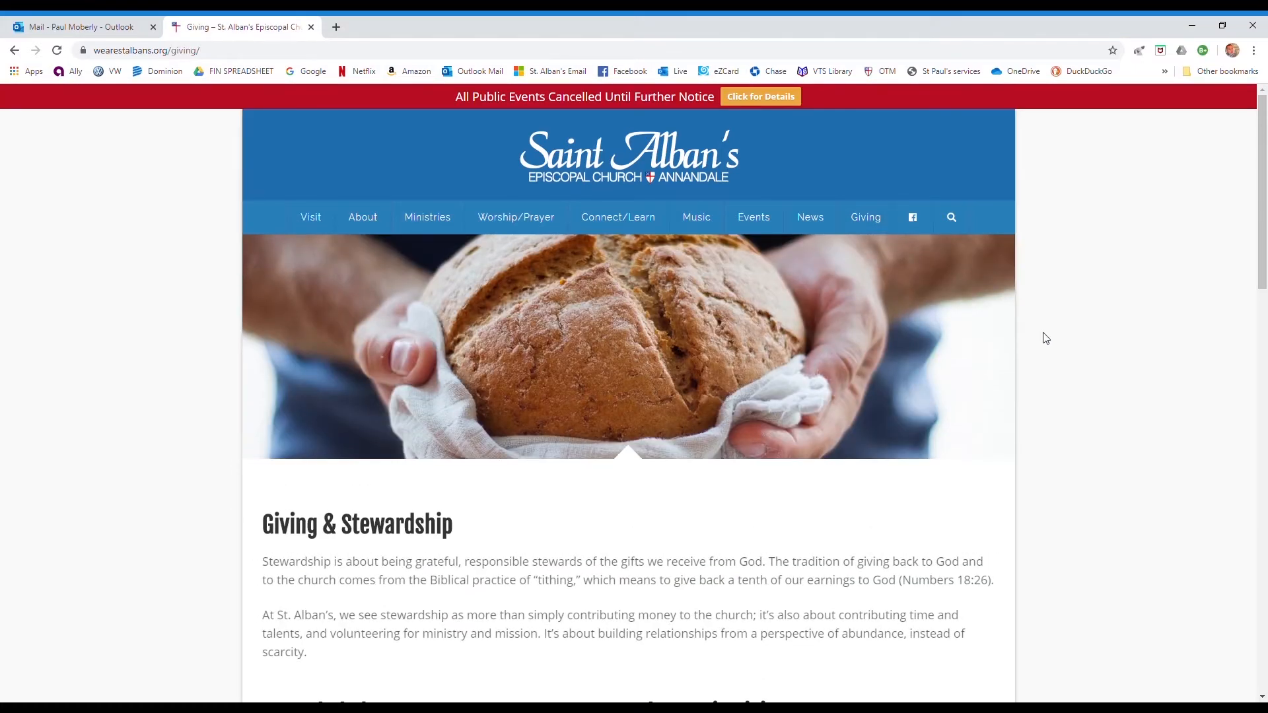
{"action": "scroll", "coordinate": [1047, 338], "scroll_direction": "down", "scroll_amount": 6}
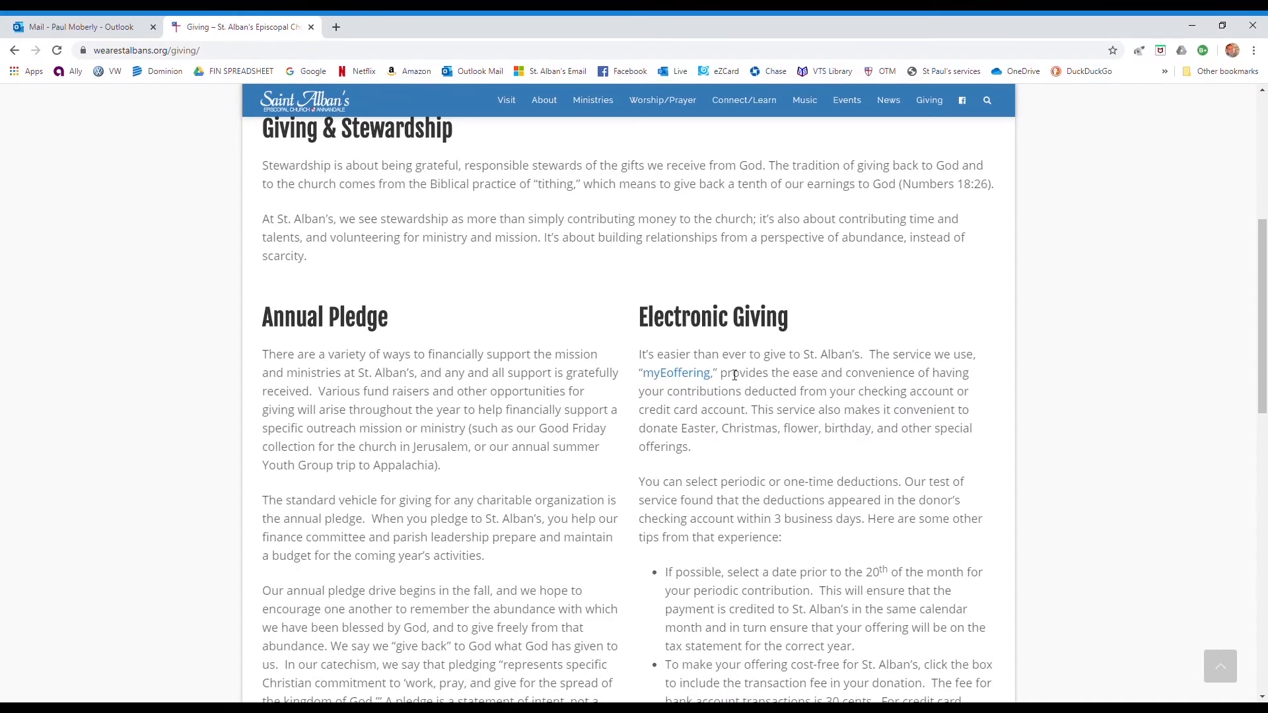
{"action": "left_click_drag", "start_coordinate": [722, 376], "coordinate": [639, 374]}
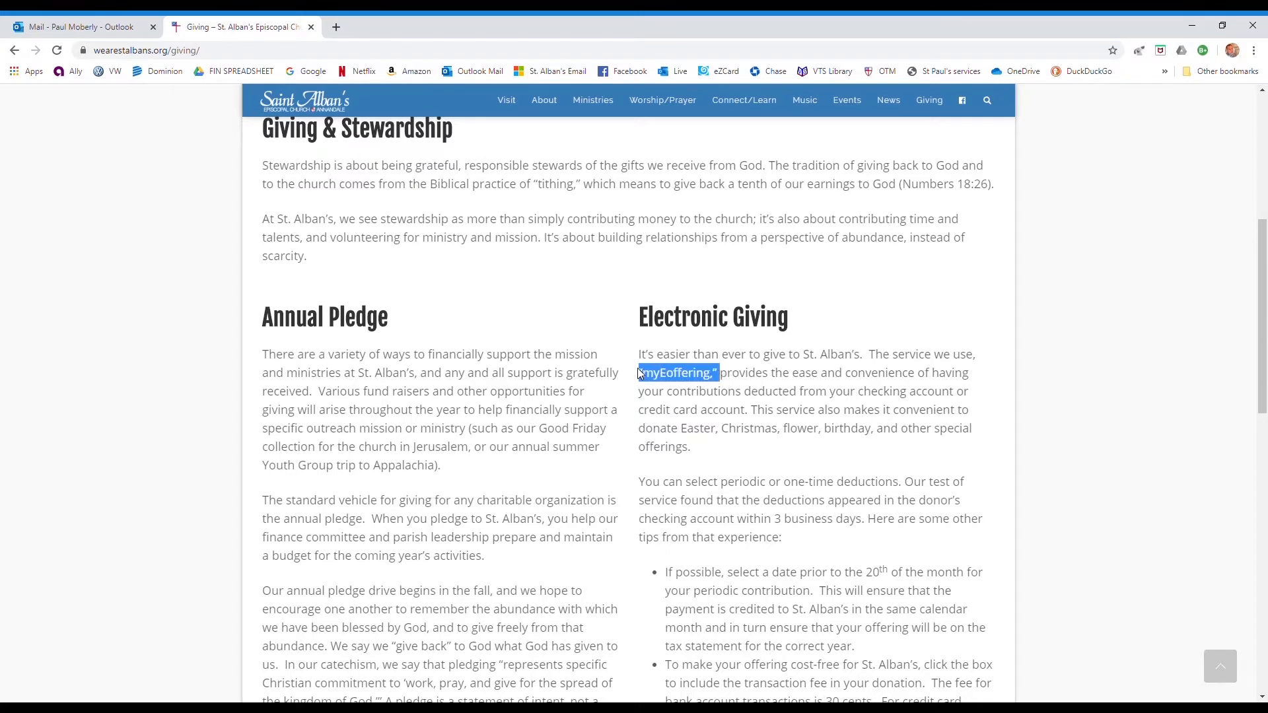
{"action": "left_click", "coordinate": [655, 409]}
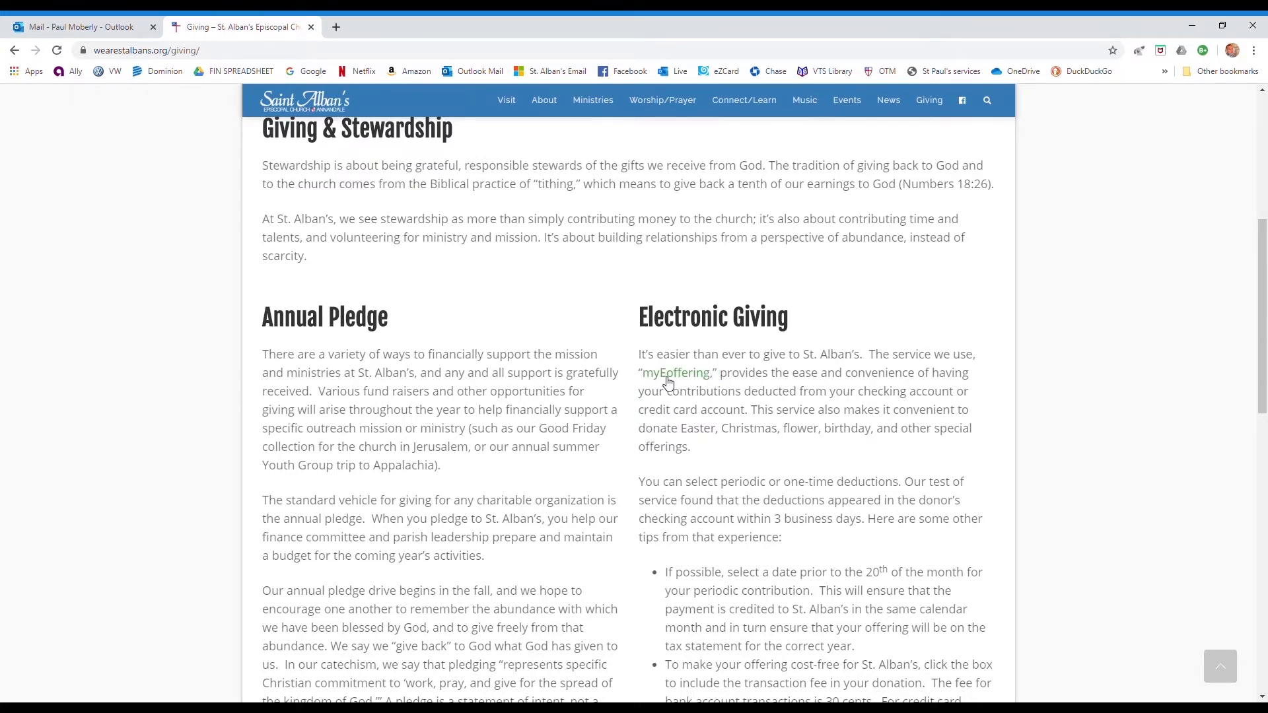
{"action": "left_click", "coordinate": [668, 383]}
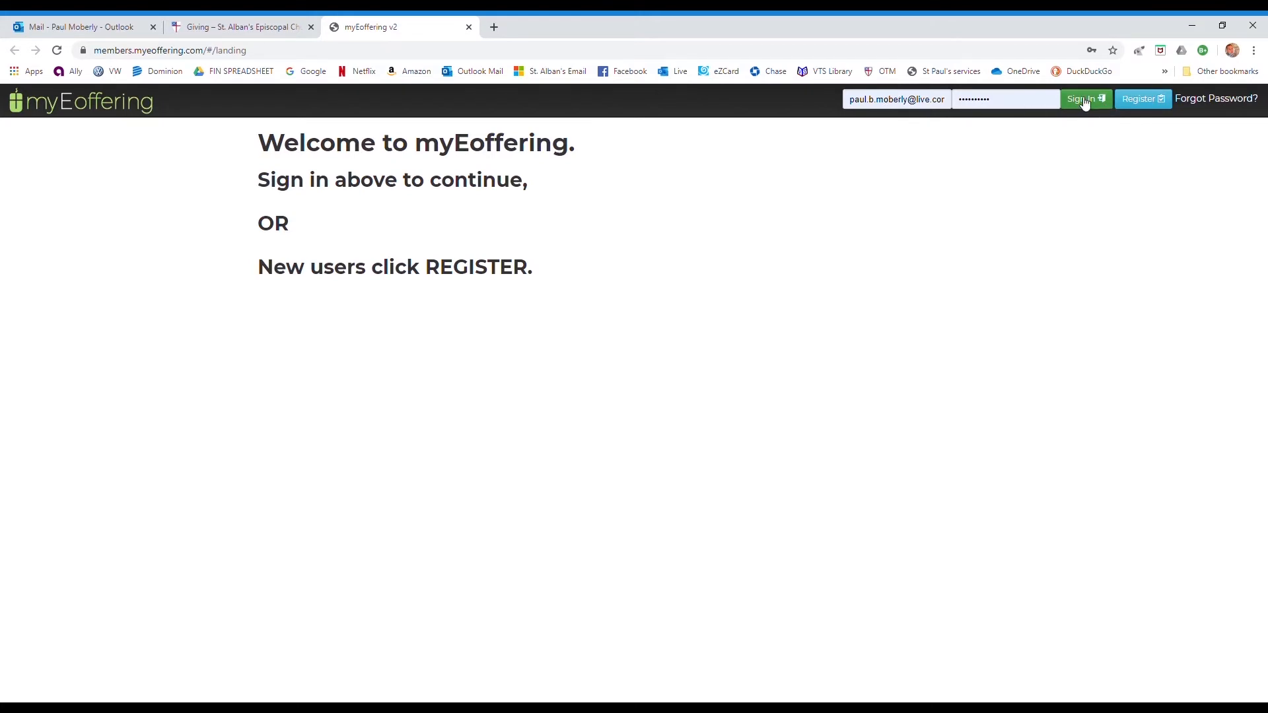
- Start a new registration and enter the account holder's full name and e-mail address
{"action": "left_click", "coordinate": [1143, 100]}
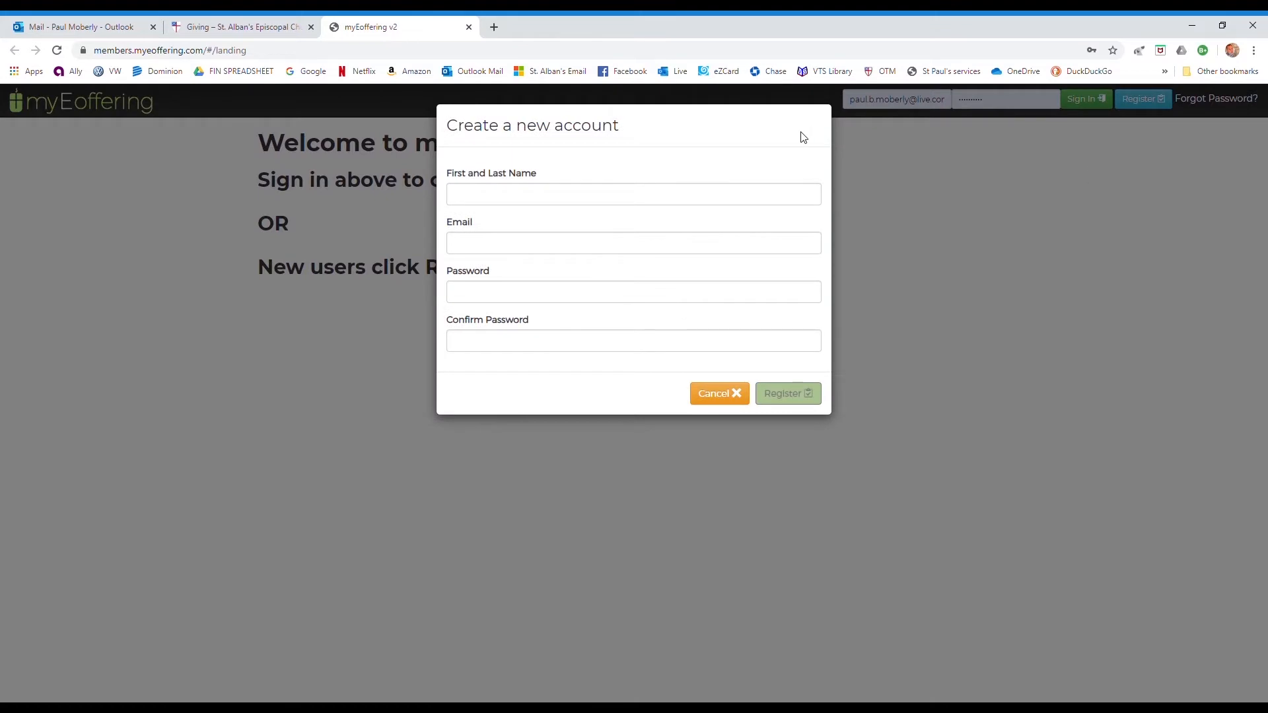
{"action": "left_click", "coordinate": [708, 205]}
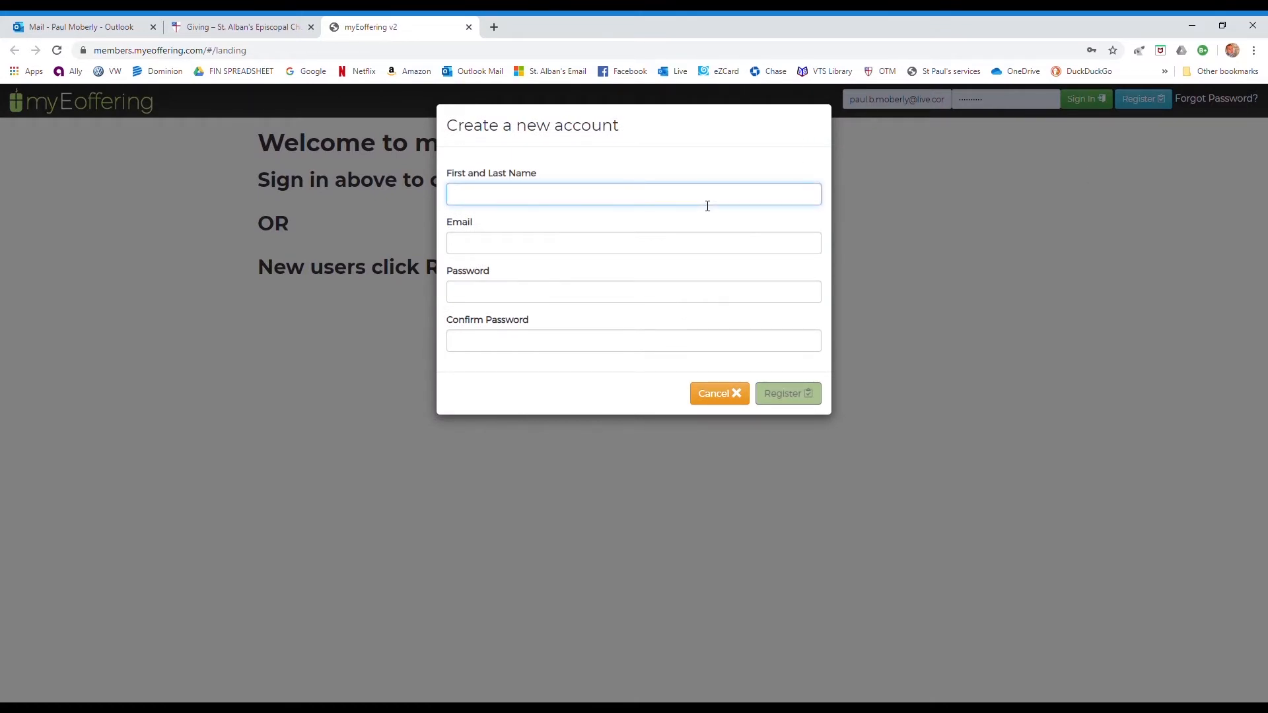
{"action": "key", "text": "Tab"}
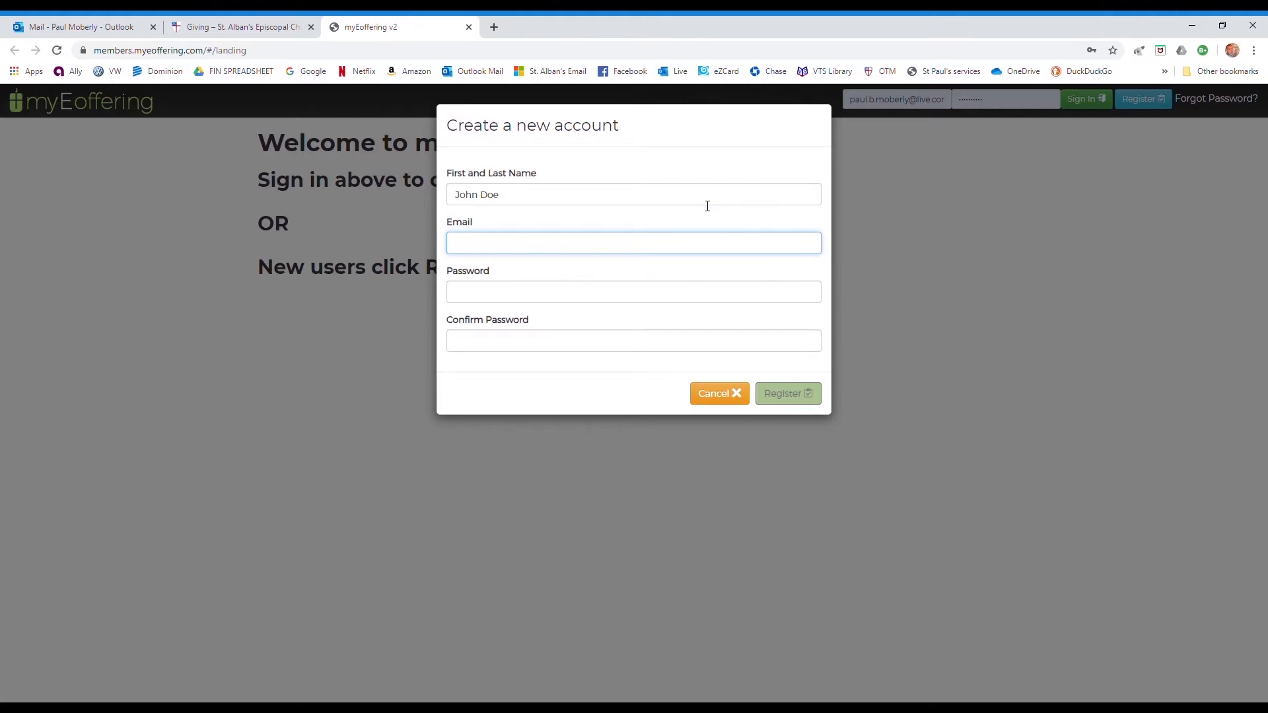
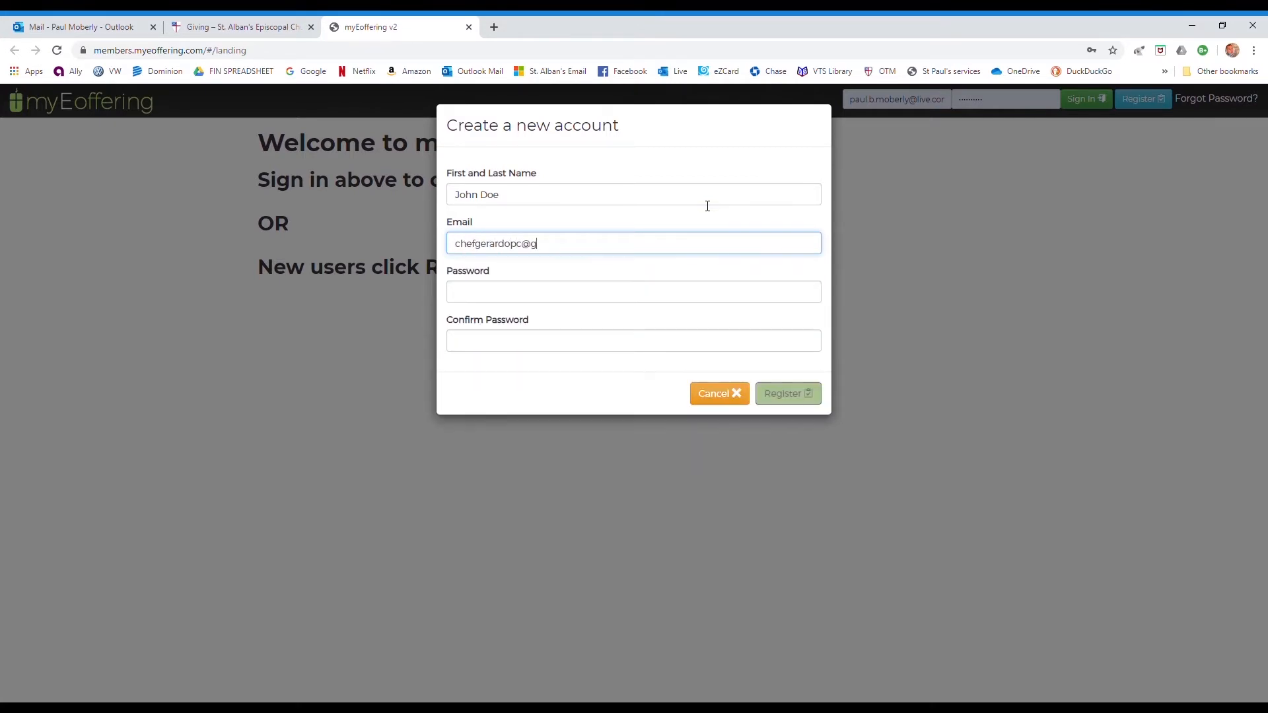
- Enter and confirm the account password, then submit the registration
{"action": "key", "text": "Tab"}
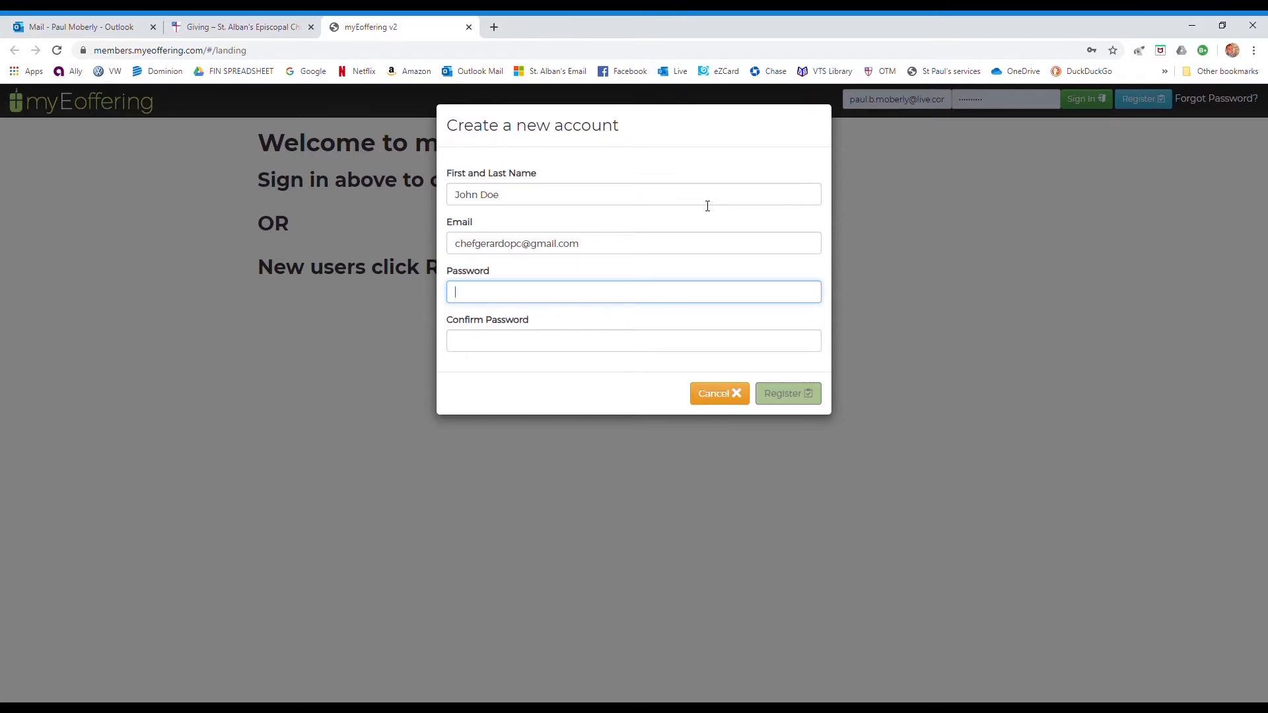
{"action": "type", "text": "•••••••••"}
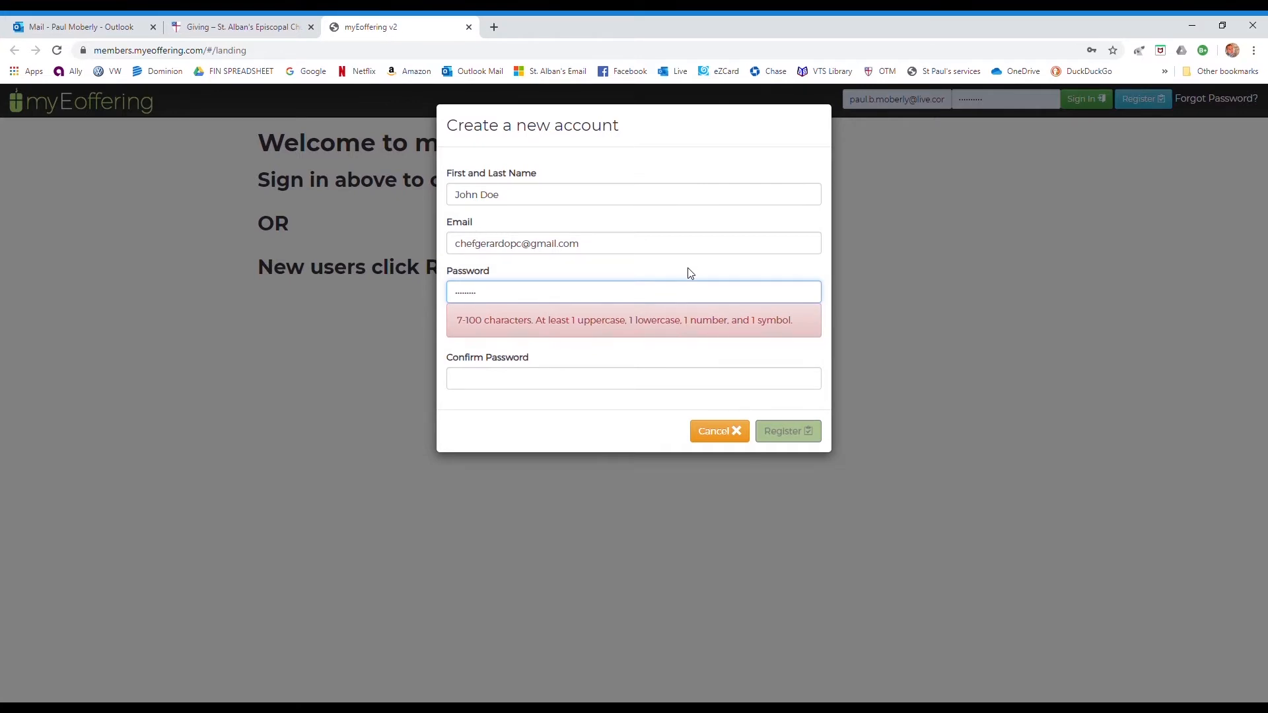
{"action": "type", "text": "•"}
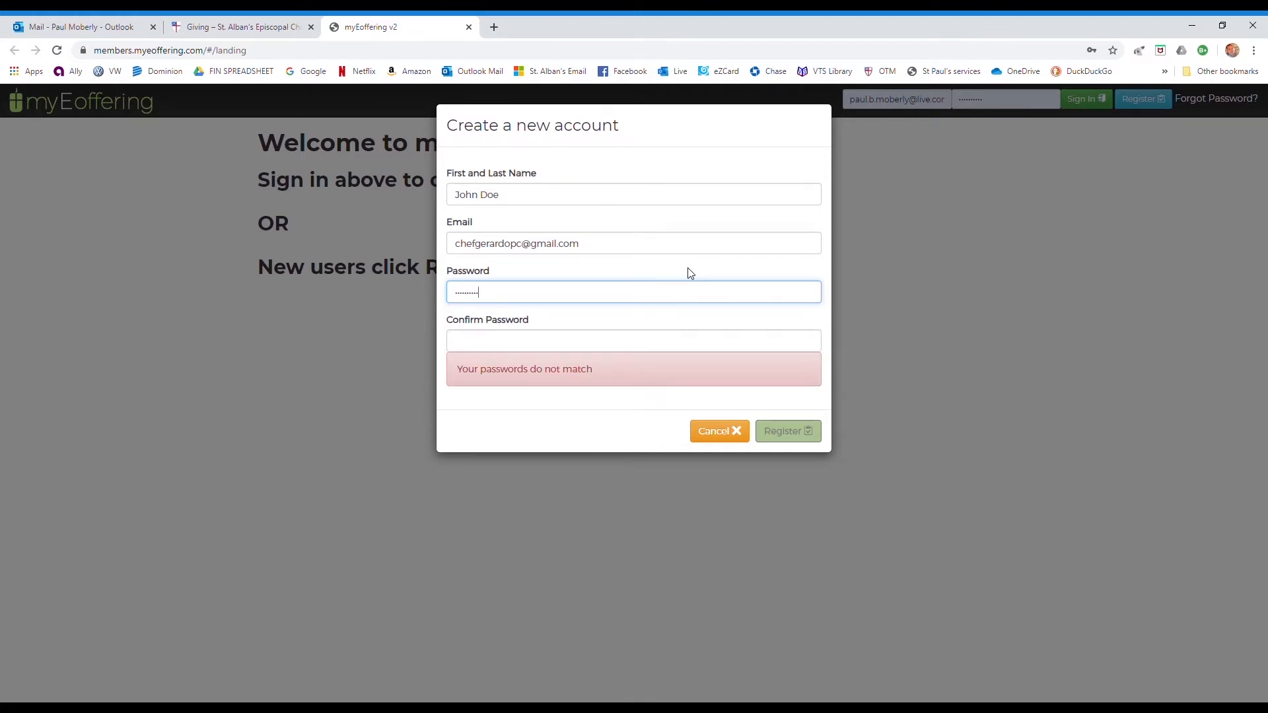
{"action": "key", "text": "Tab"}
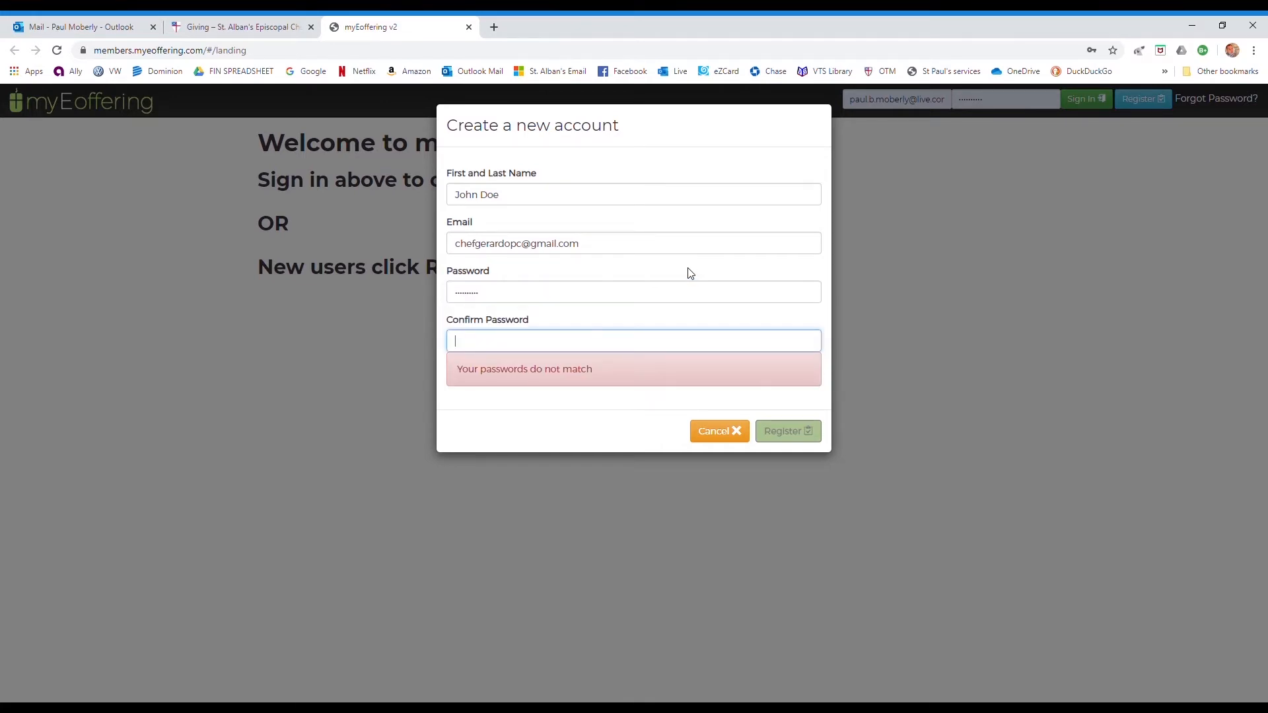
{"action": "type", "text": "•••••••••"}
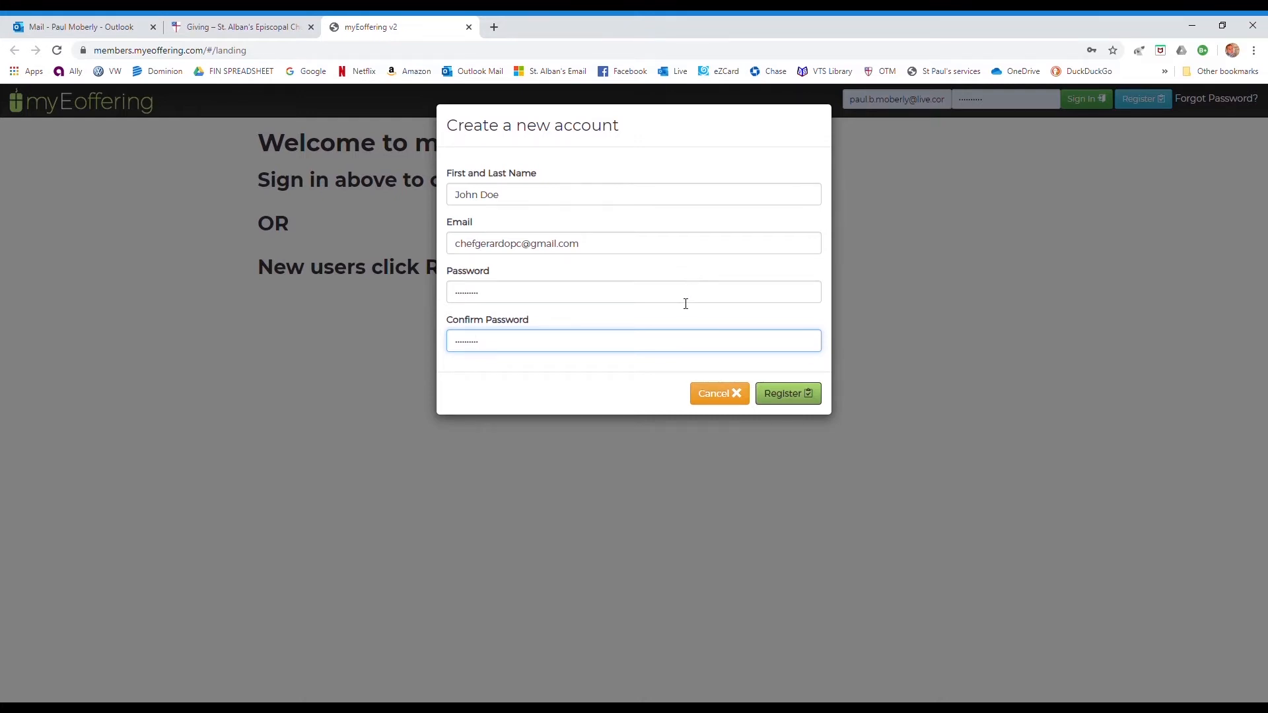
{"action": "left_click_drag", "start_coordinate": [465, 322], "coordinate": [459, 322]}
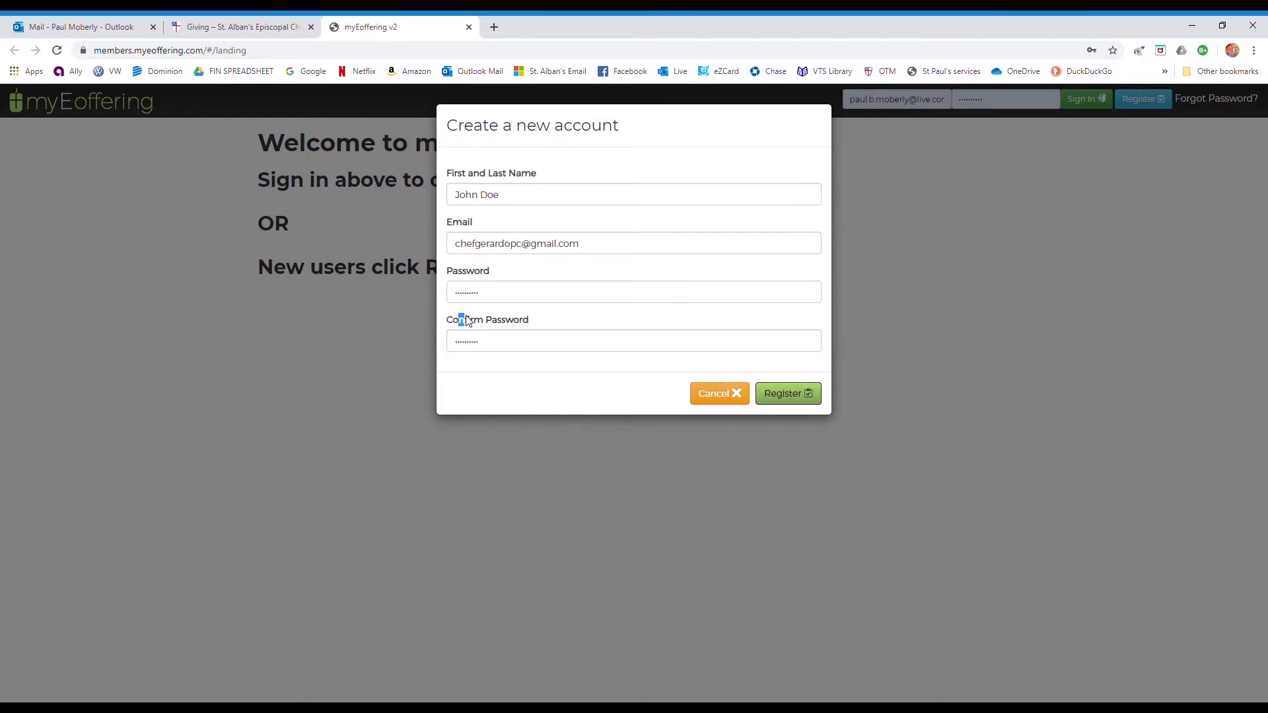
{"action": "left_click", "coordinate": [543, 327]}
{"action": "left_click", "coordinate": [770, 405]}
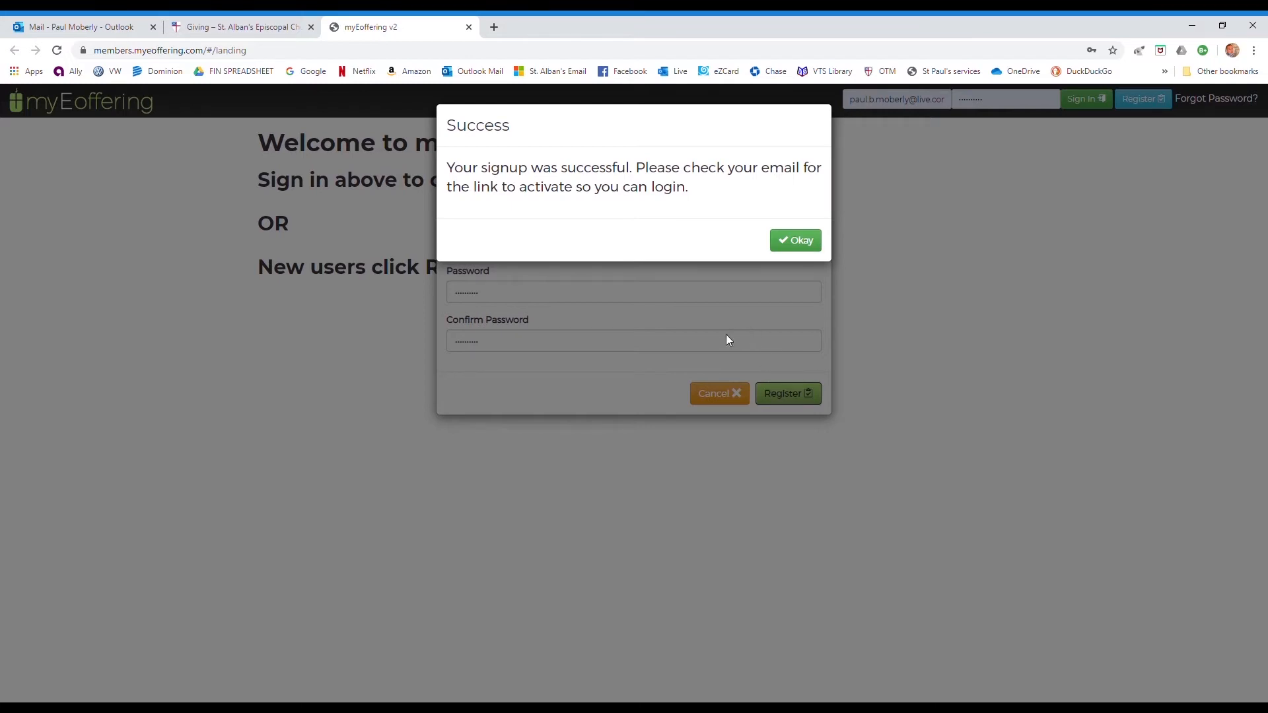
- Dismiss the signup Success message with Okay
{"action": "left_click", "coordinate": [795, 241]}
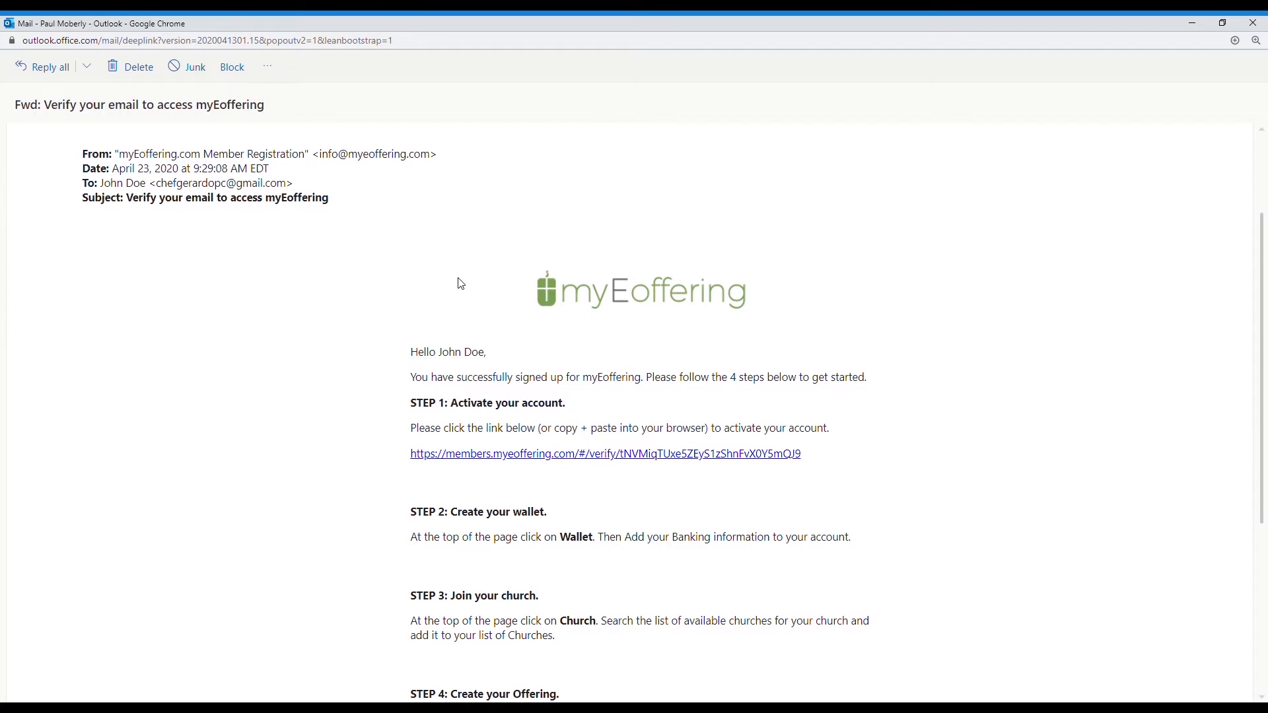
- Follow the STEP 1 activation link in the verification email to activate the account
{"action": "scroll", "coordinate": [462, 284], "scroll_direction": "down", "scroll_amount": 1}
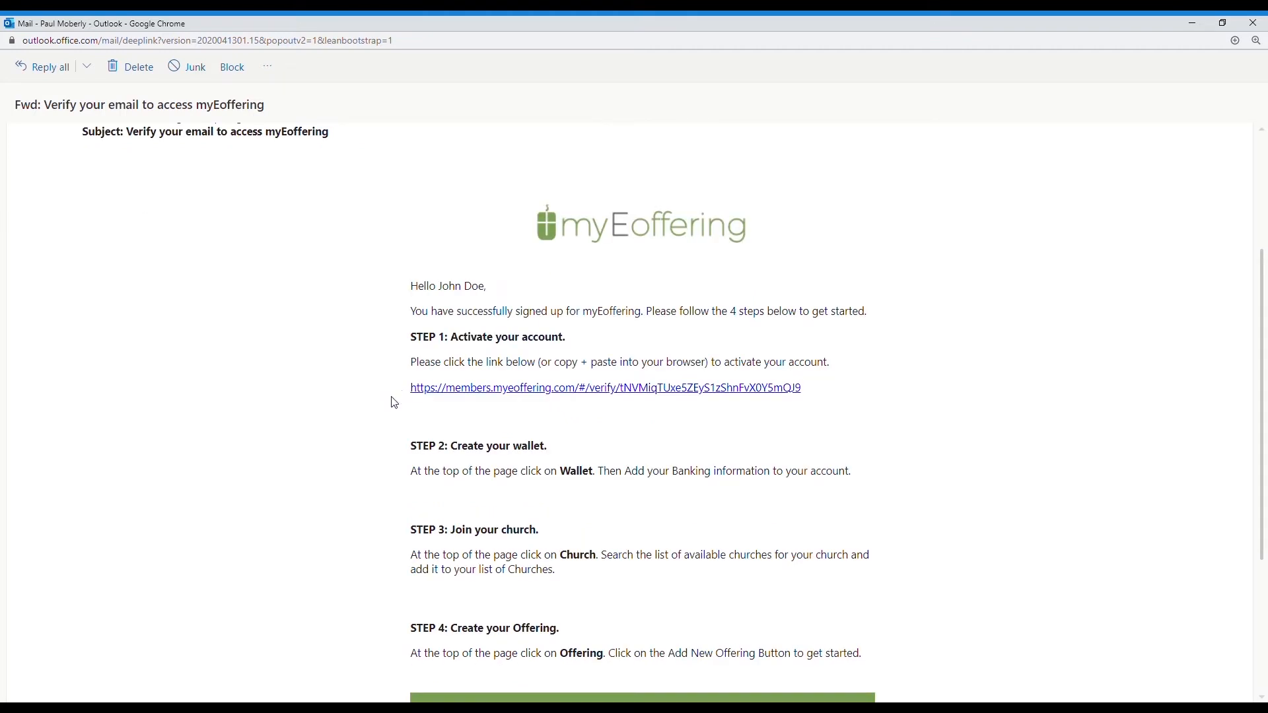
{"action": "left_click_drag", "start_coordinate": [811, 396], "coordinate": [420, 411]}
{"action": "left_click", "coordinate": [438, 393]}
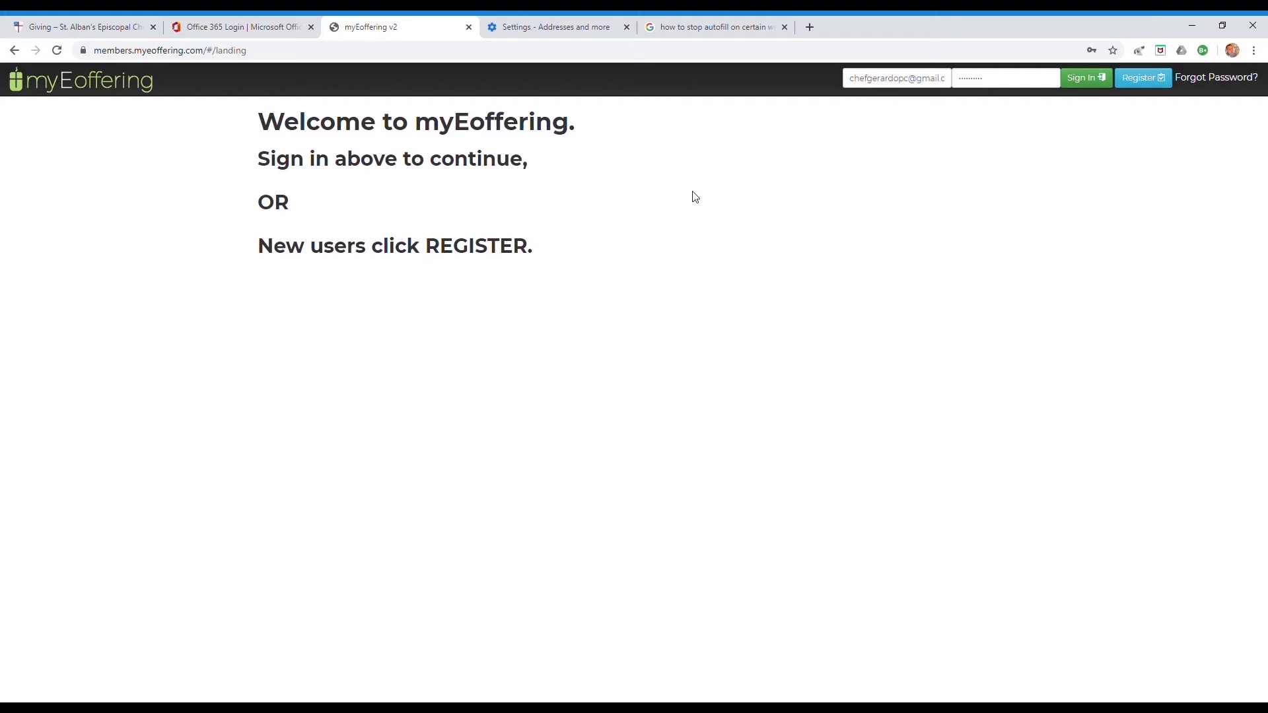
- Replace the autofilled password with the account password and sign in
{"action": "left_click", "coordinate": [1007, 84]}
{"action": "left_click_drag", "start_coordinate": [1007, 84], "coordinate": [960, 84]}
{"action": "type", "text": "a"}
{"action": "left_click", "coordinate": [1088, 78]}
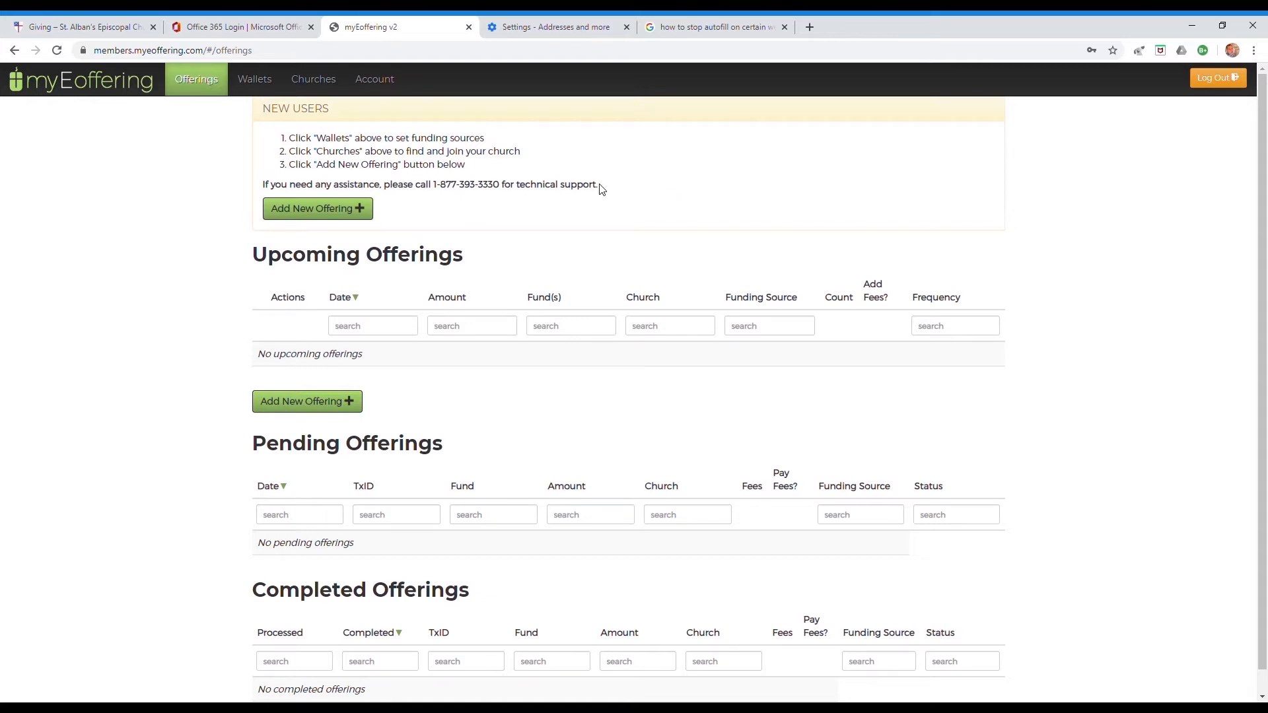
- Open Join a new church and search for 'ST ALBAN'
{"action": "left_click", "coordinate": [313, 78]}
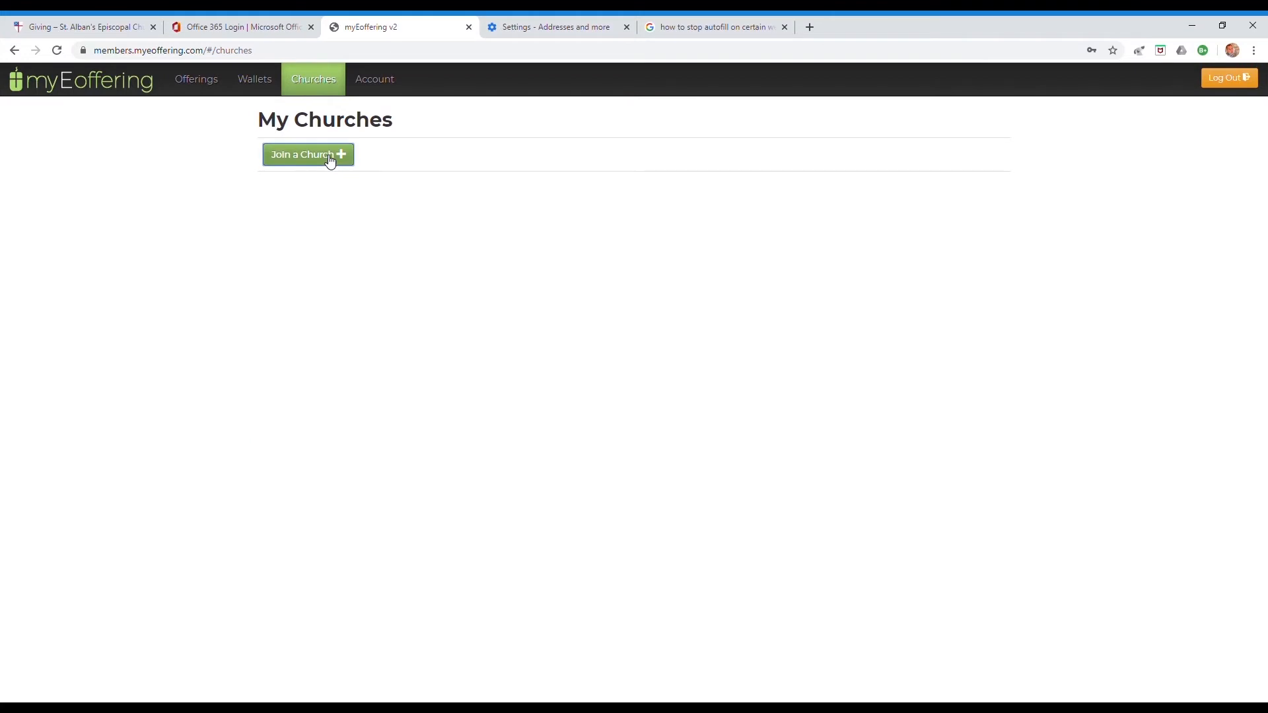
{"action": "left_click", "coordinate": [330, 161]}
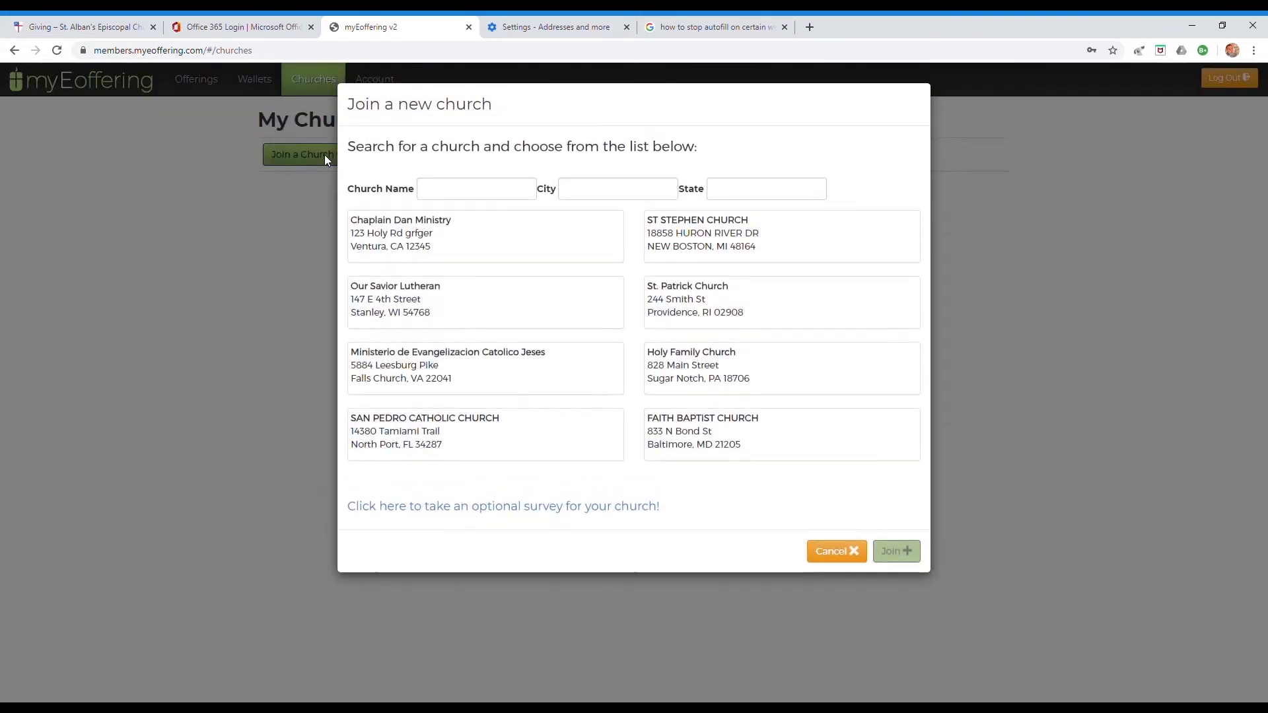
{"action": "left_click", "coordinate": [448, 198]}
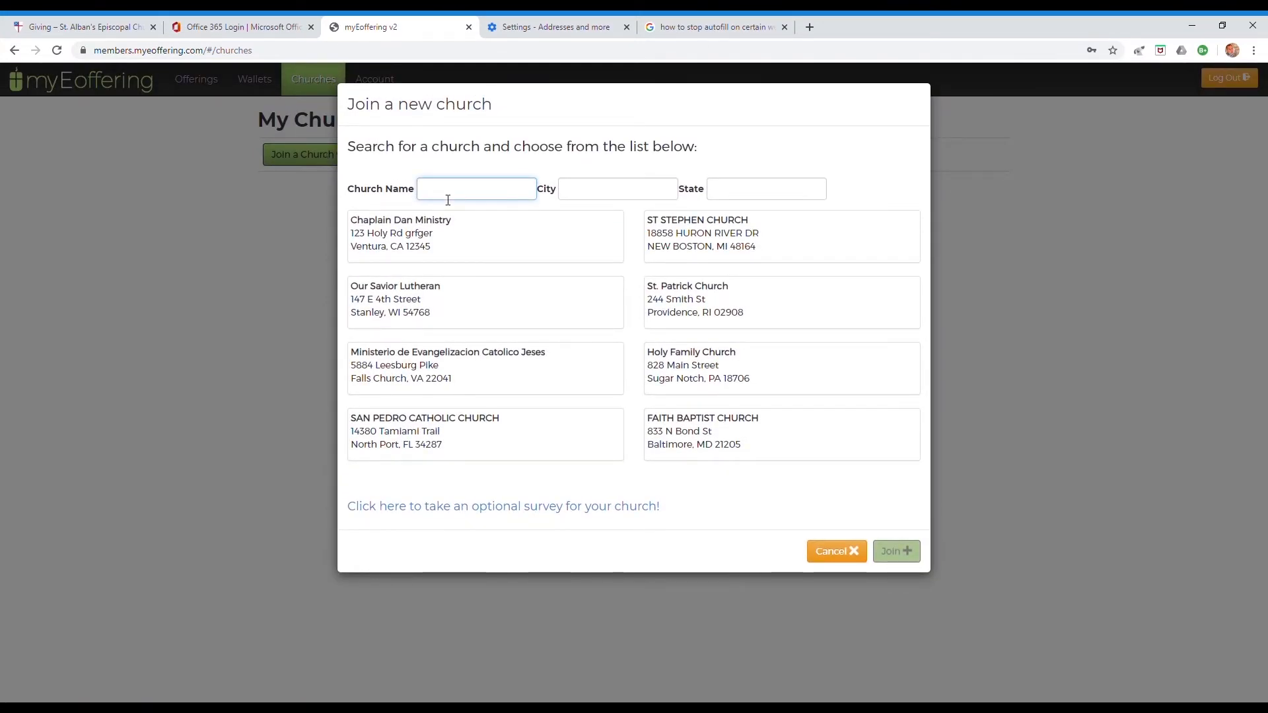
{"action": "type", "text": "S"}
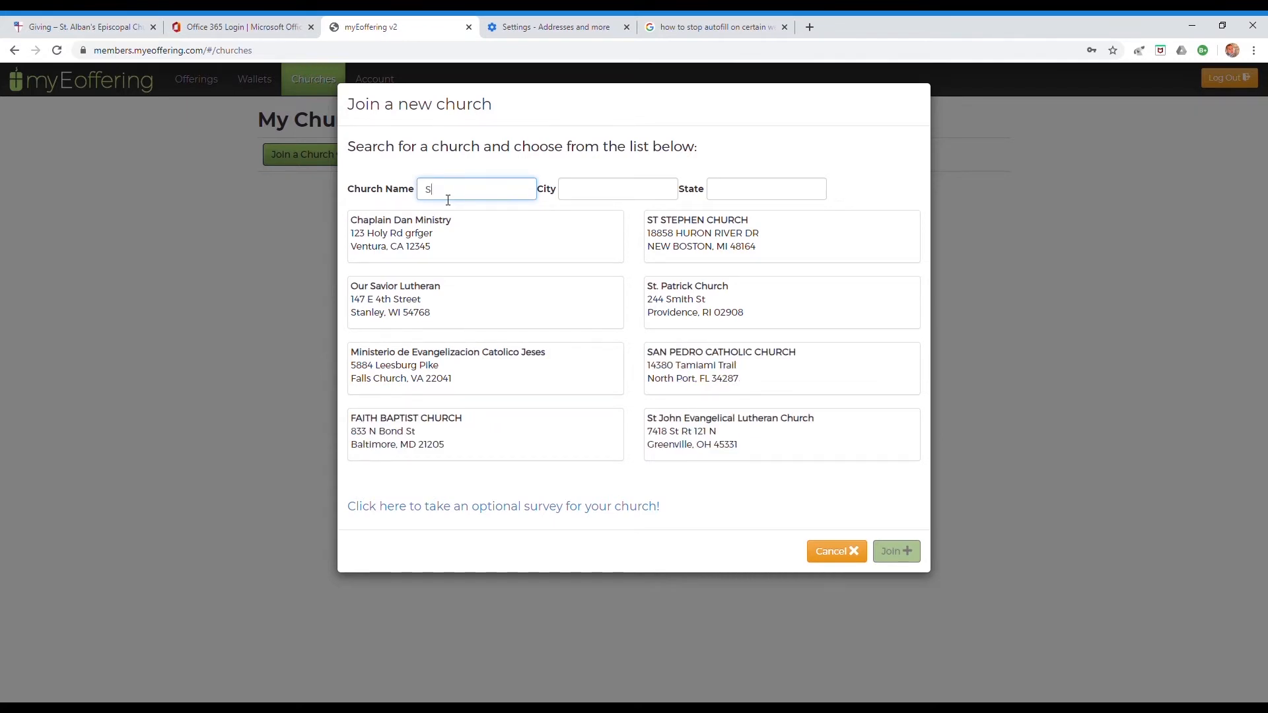
{"action": "type", "text": "T"}
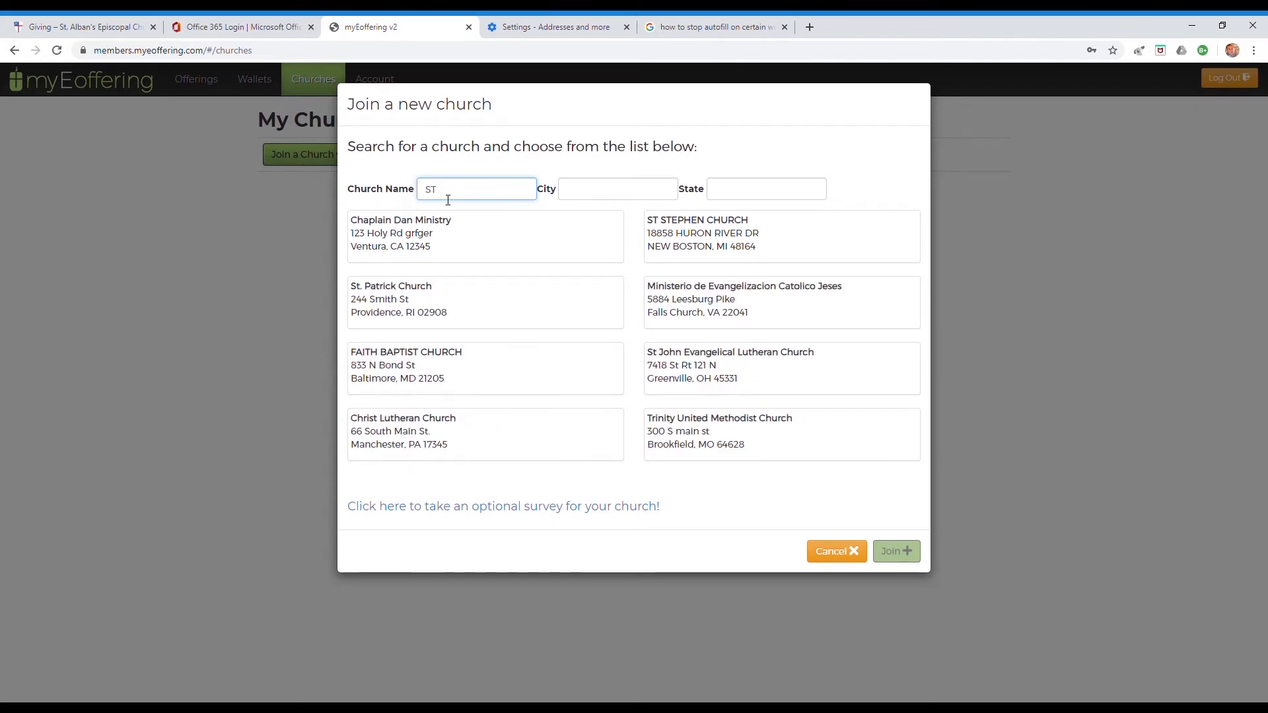
{"action": "type", "text": ". AL"}
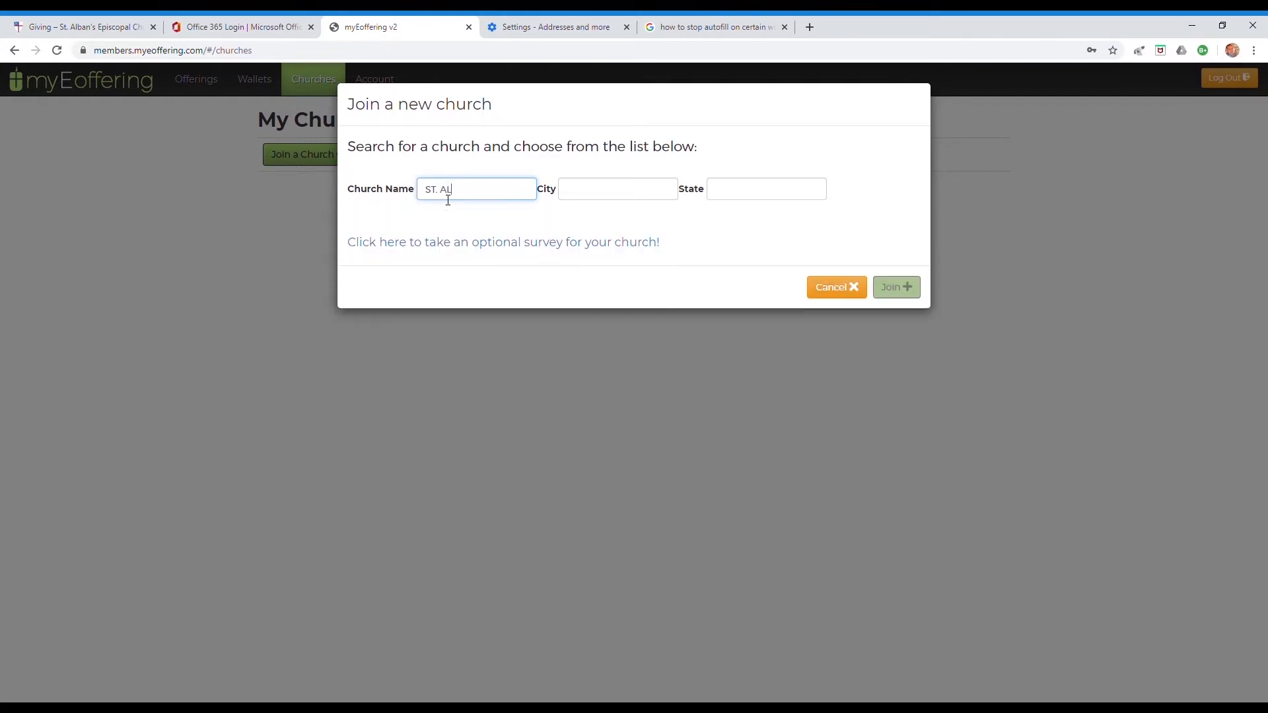
{"action": "type", "text": "BAN'S"}
{"action": "key", "text": "BackSpace"}
{"action": "key", "text": "BackSpace"}
{"action": "type", "text": "S"}
{"action": "key", "text": "BackSpace"}
{"action": "left_click", "coordinate": [443, 197]}
{"action": "key", "text": "BackSpace"}
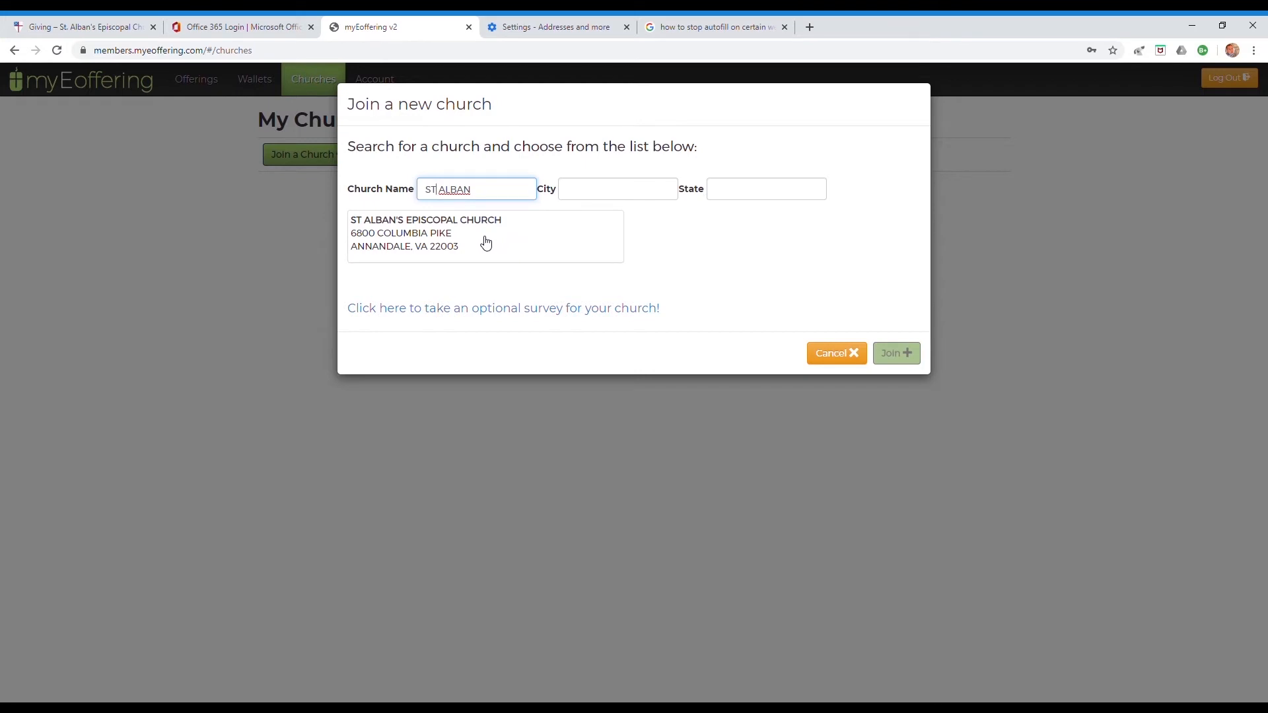
- Join ST ALBAN'S EPISCOPAL CHURCH and go to the My Wallets page
{"action": "left_click", "coordinate": [486, 243]}
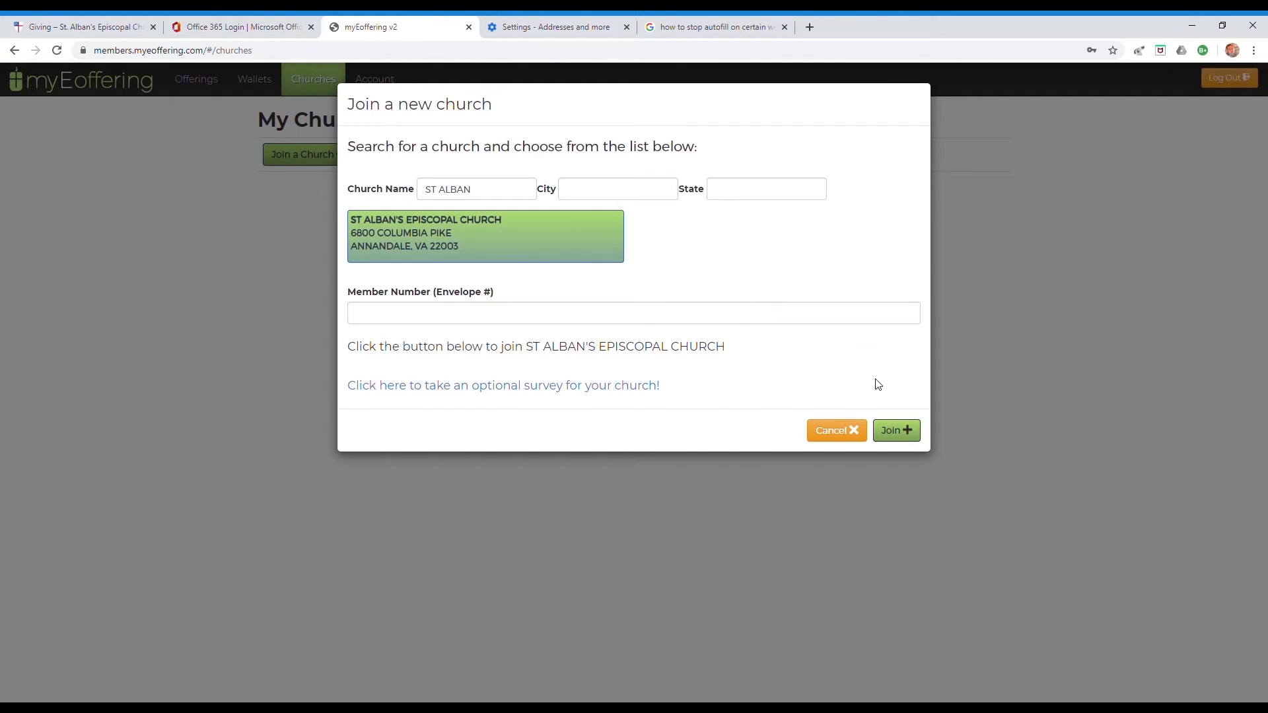
{"action": "left_click", "coordinate": [909, 435]}
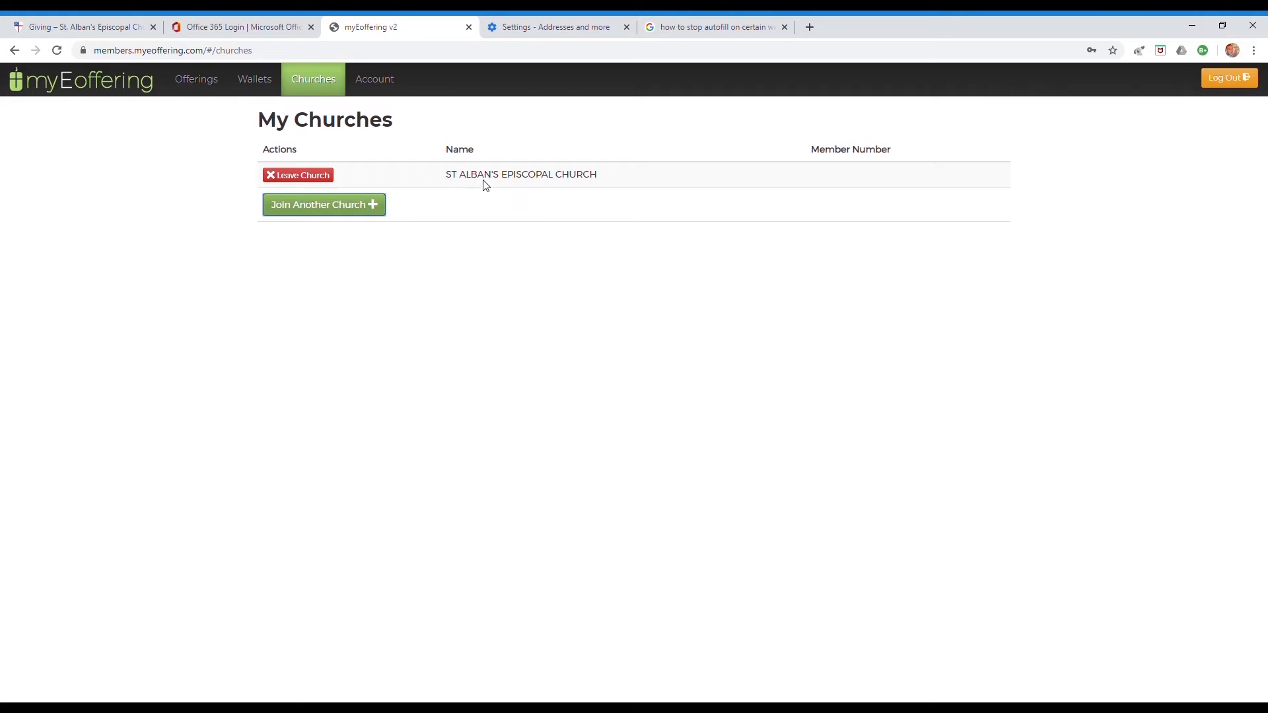
{"action": "left_click", "coordinate": [445, 174]}
{"action": "left_click_drag", "start_coordinate": [448, 179], "coordinate": [546, 189]}
{"action": "left_click", "coordinate": [597, 195]}
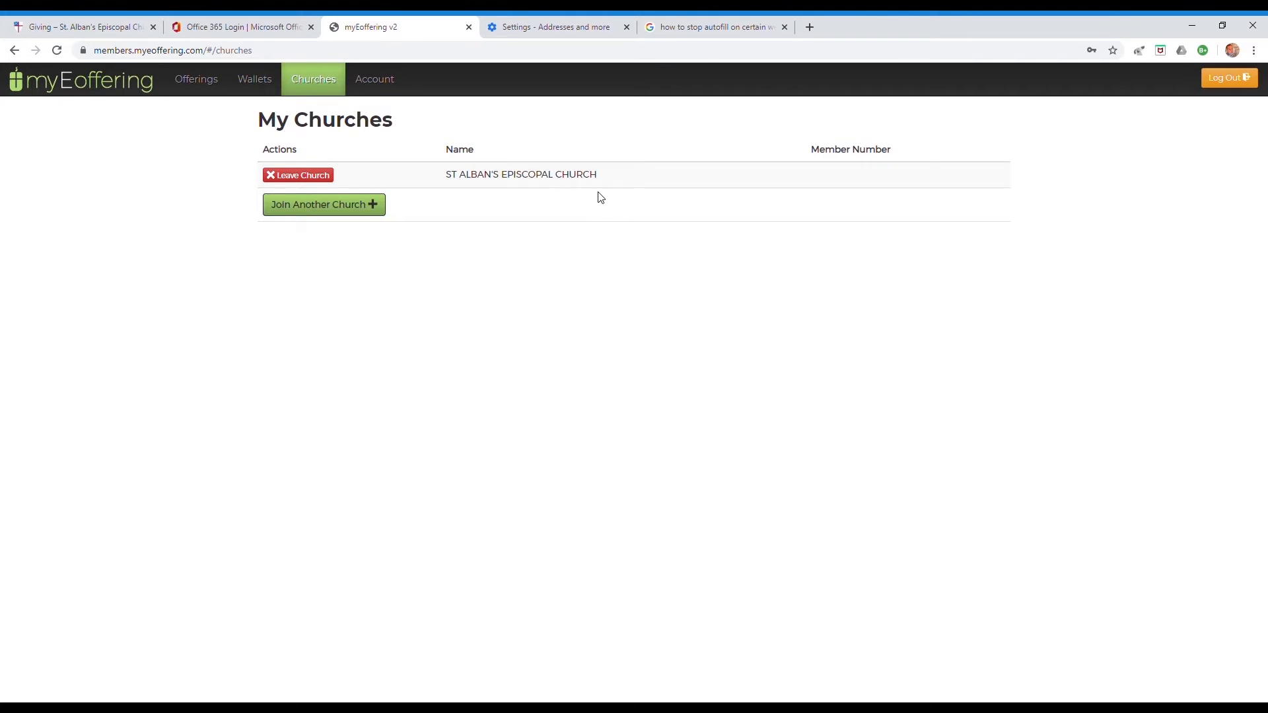
{"action": "triple_click", "coordinate": [621, 184]}
{"action": "left_click", "coordinate": [558, 156]}
{"action": "left_click", "coordinate": [265, 90]}
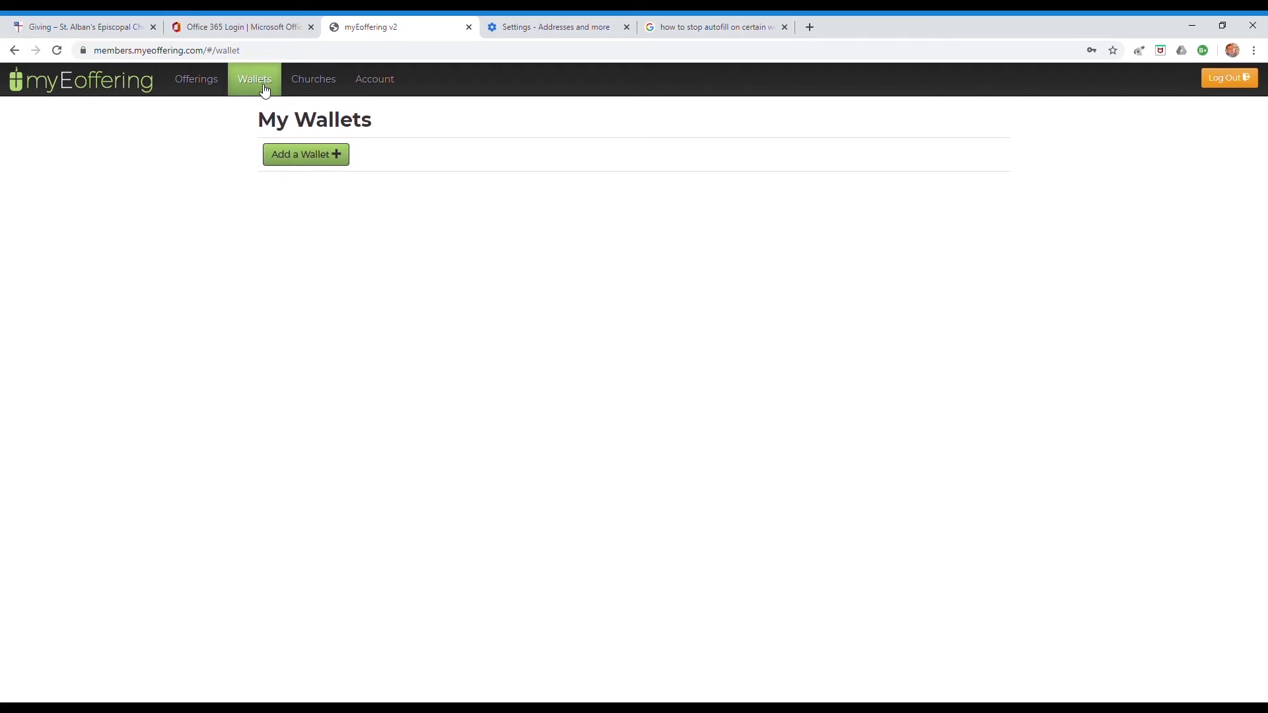
- Add a wallet named 'Ally Checking - Primary' with Checking account as its type
{"action": "left_click", "coordinate": [319, 155]}
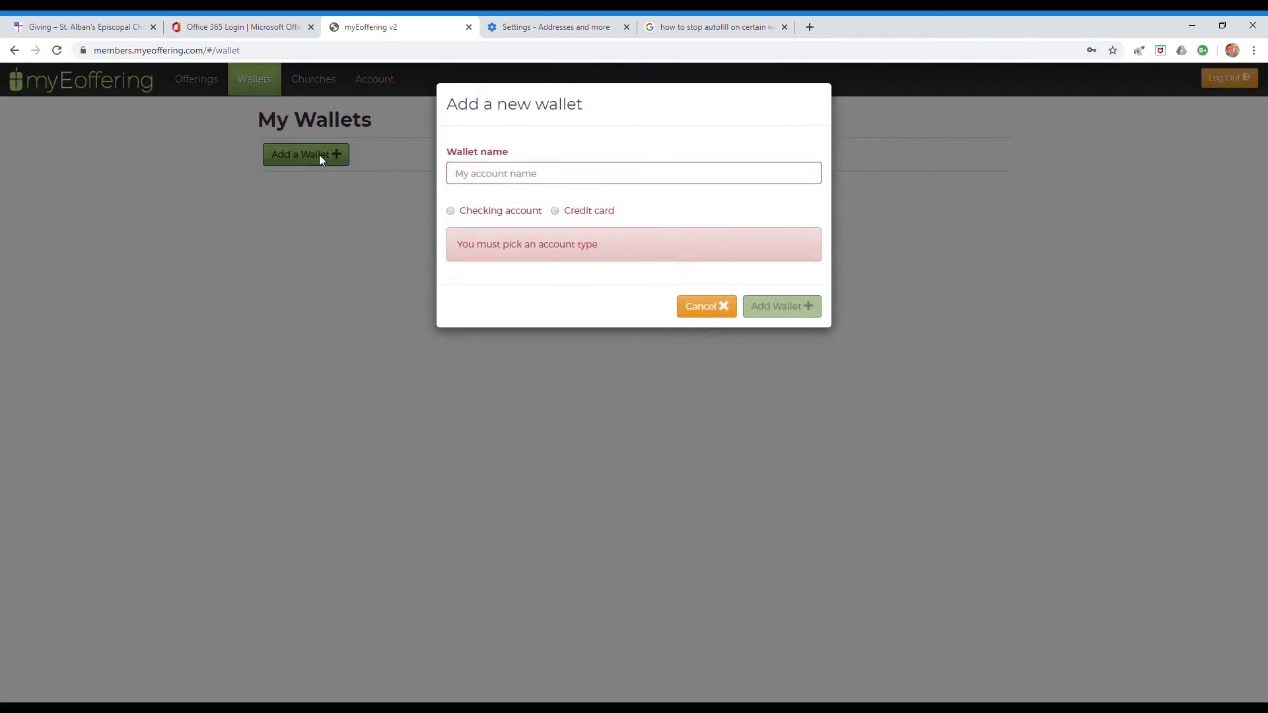
{"action": "left_click", "coordinate": [516, 176]}
{"action": "type", "text": "Ally"}
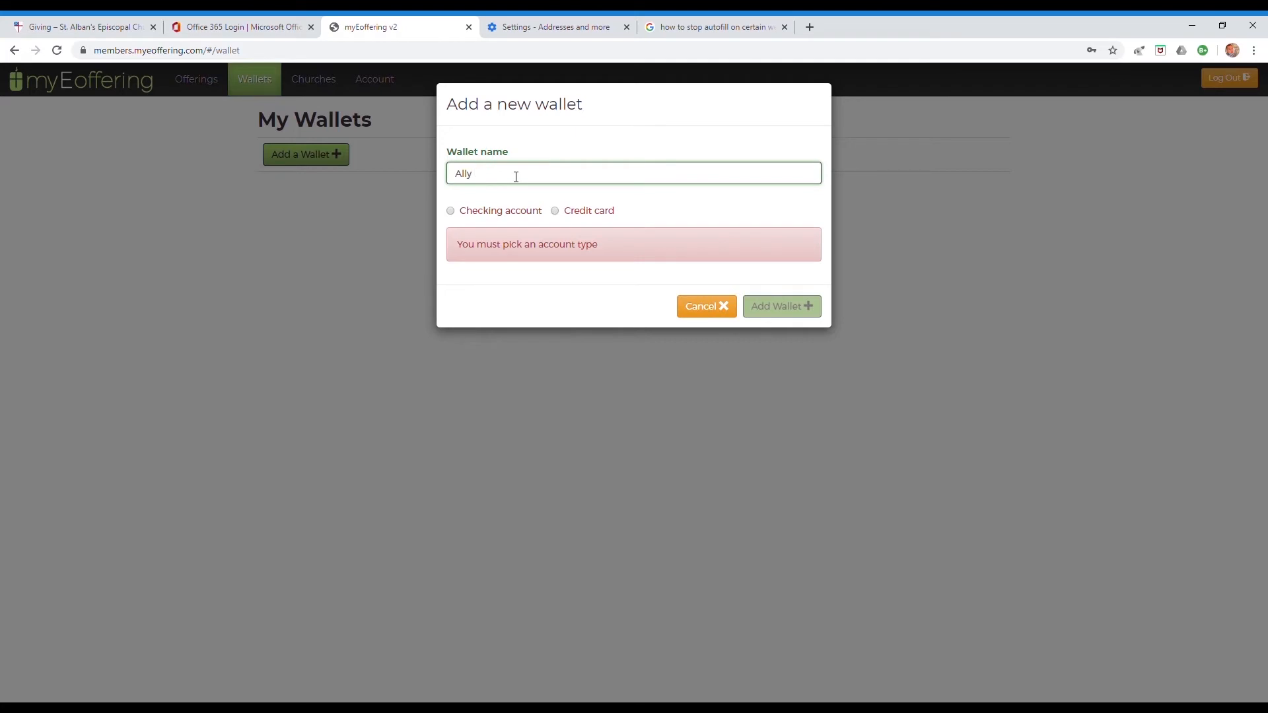
{"action": "type", "text": " Checking - Primary"}
{"action": "left_click", "coordinate": [451, 212]}
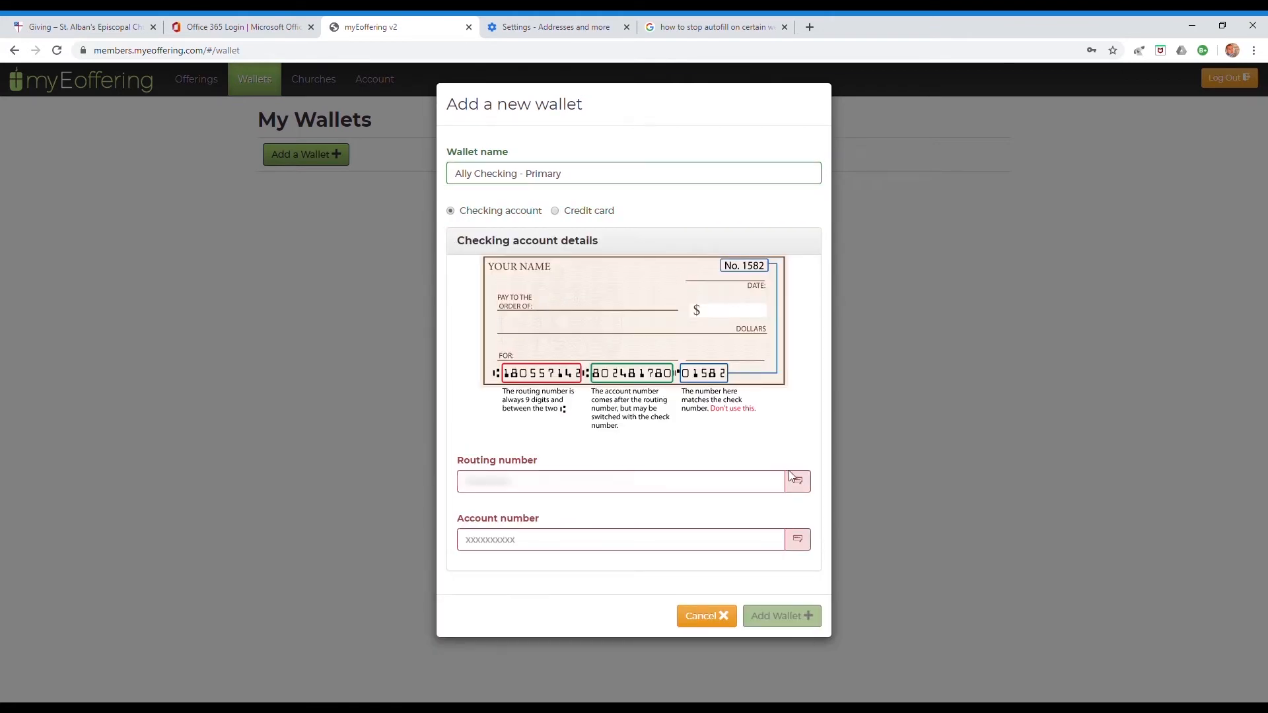
- Enter a valid routing number, replacing the rejected one, and the account number
{"action": "left_click", "coordinate": [519, 490]}
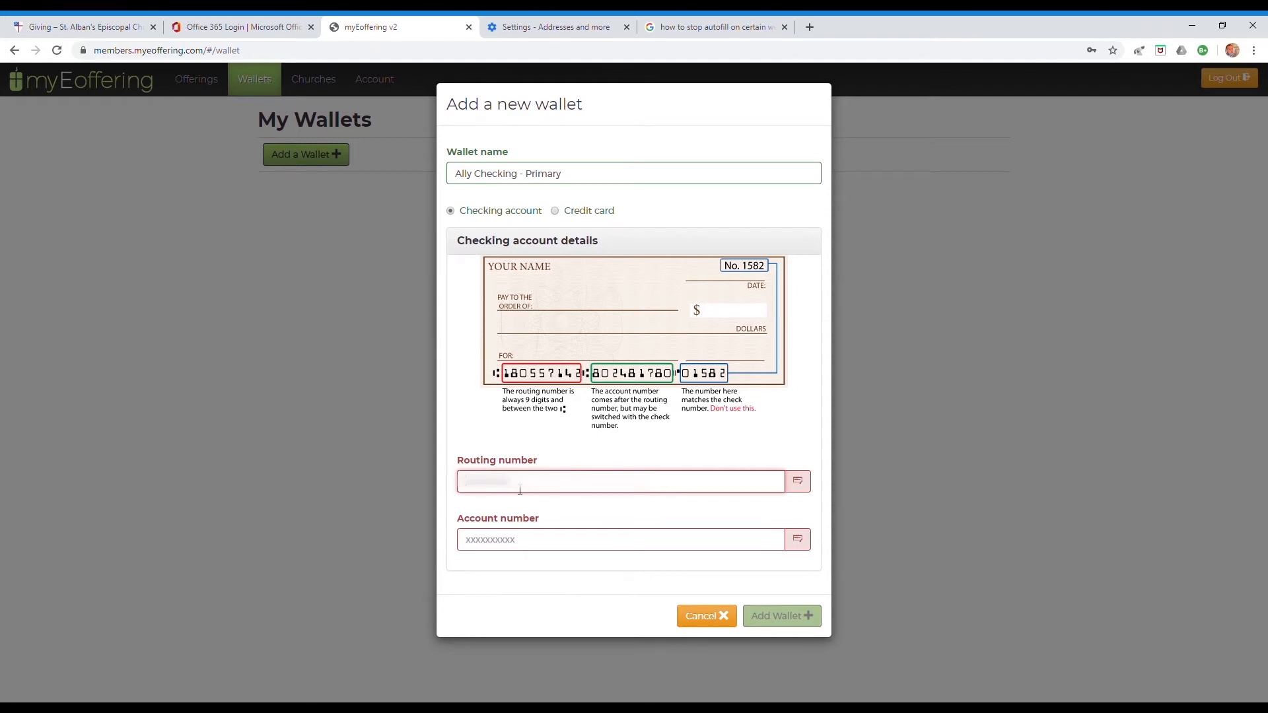
{"action": "type", "text": "12"}
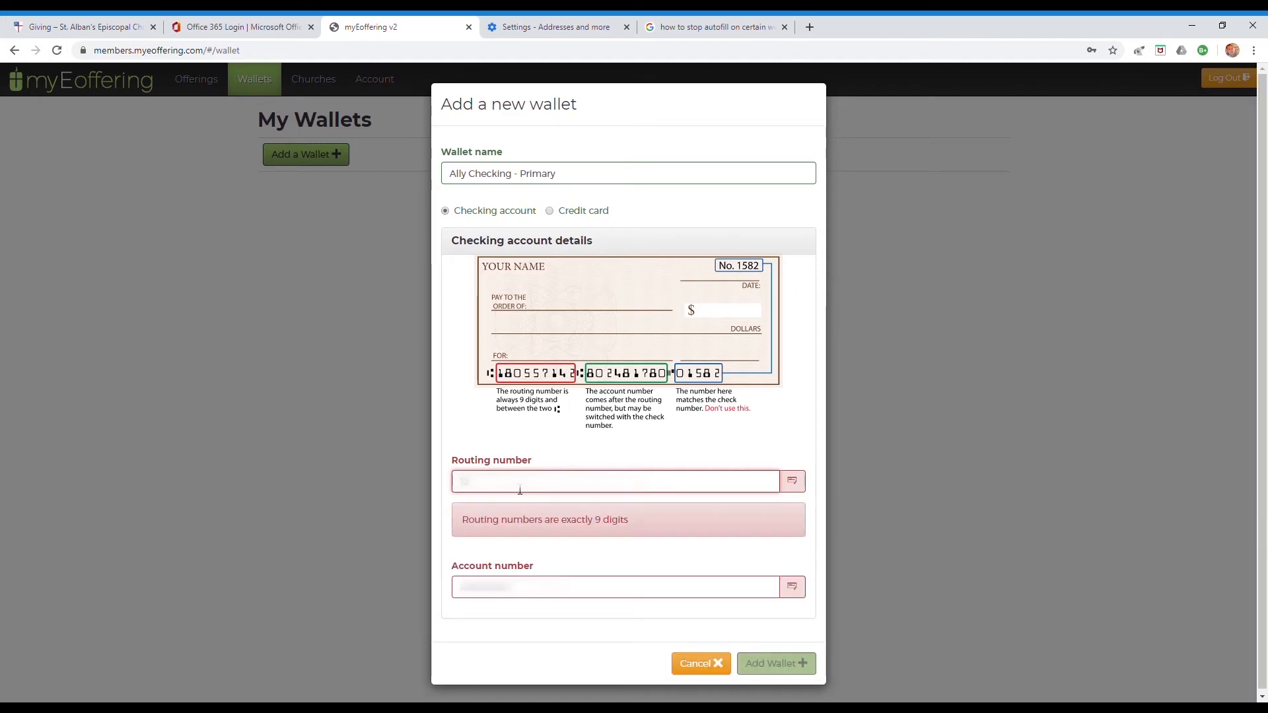
{"action": "type", "text": "******"}
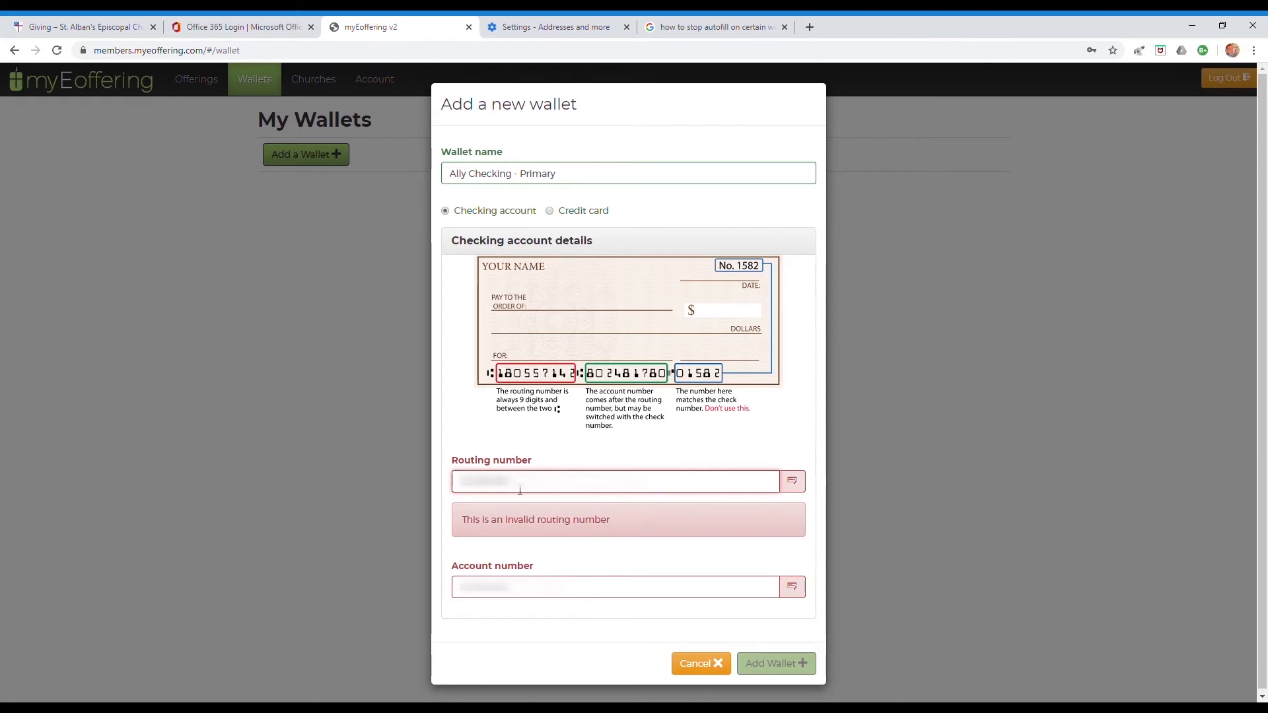
{"action": "left_click_drag", "start_coordinate": [520, 490], "coordinate": [425, 485]}
{"action": "key", "text": "BackSpace"}
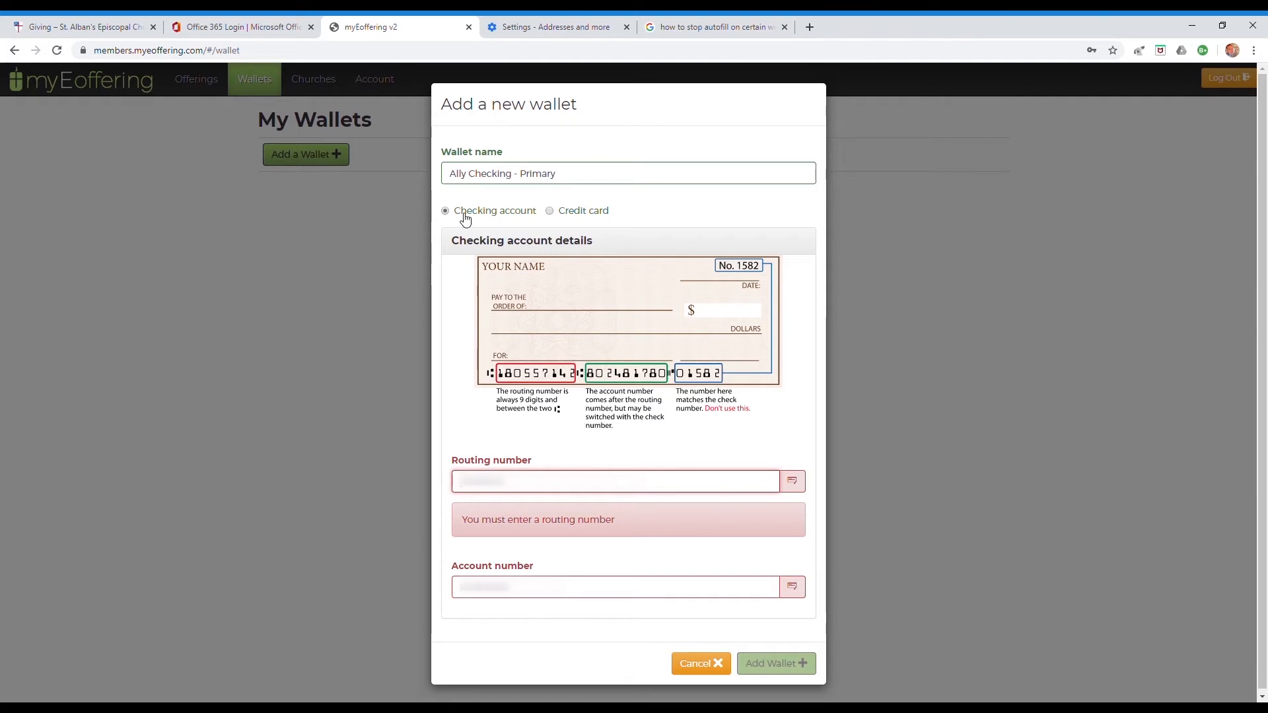
{"action": "type", "text": "071"}
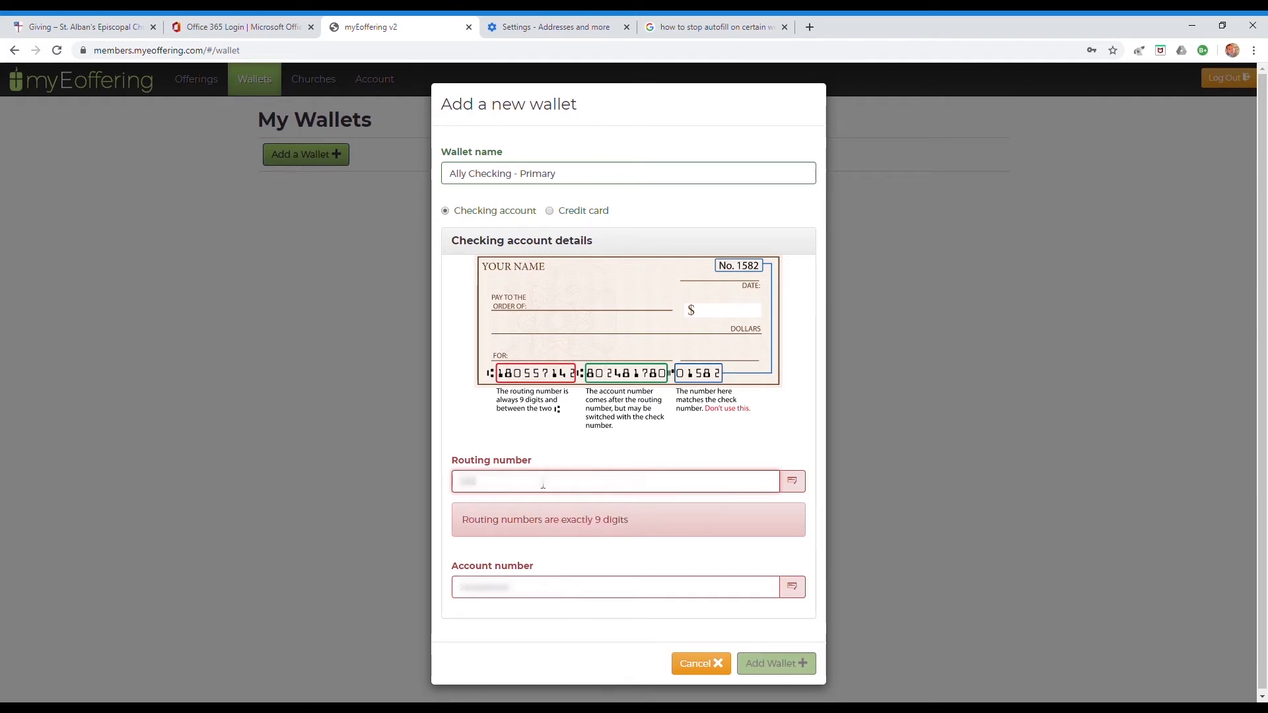
{"action": "type", "text": "***"}
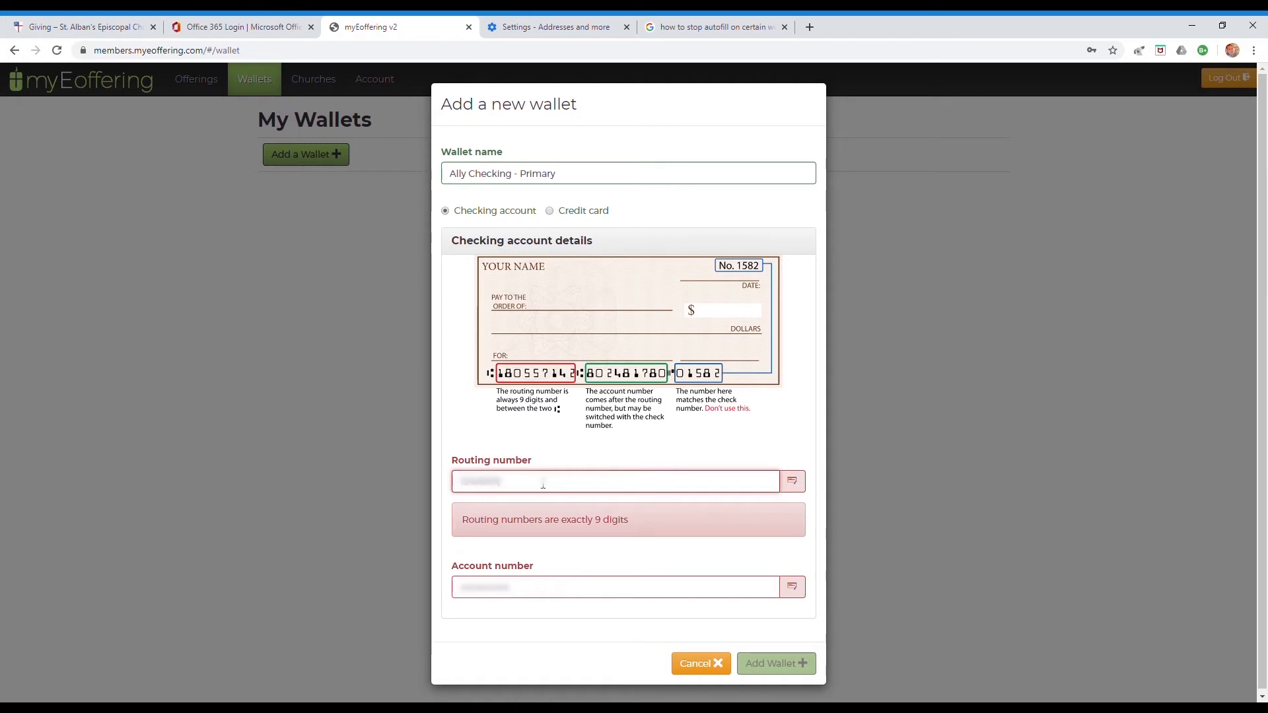
{"action": "type", "text": "***"}
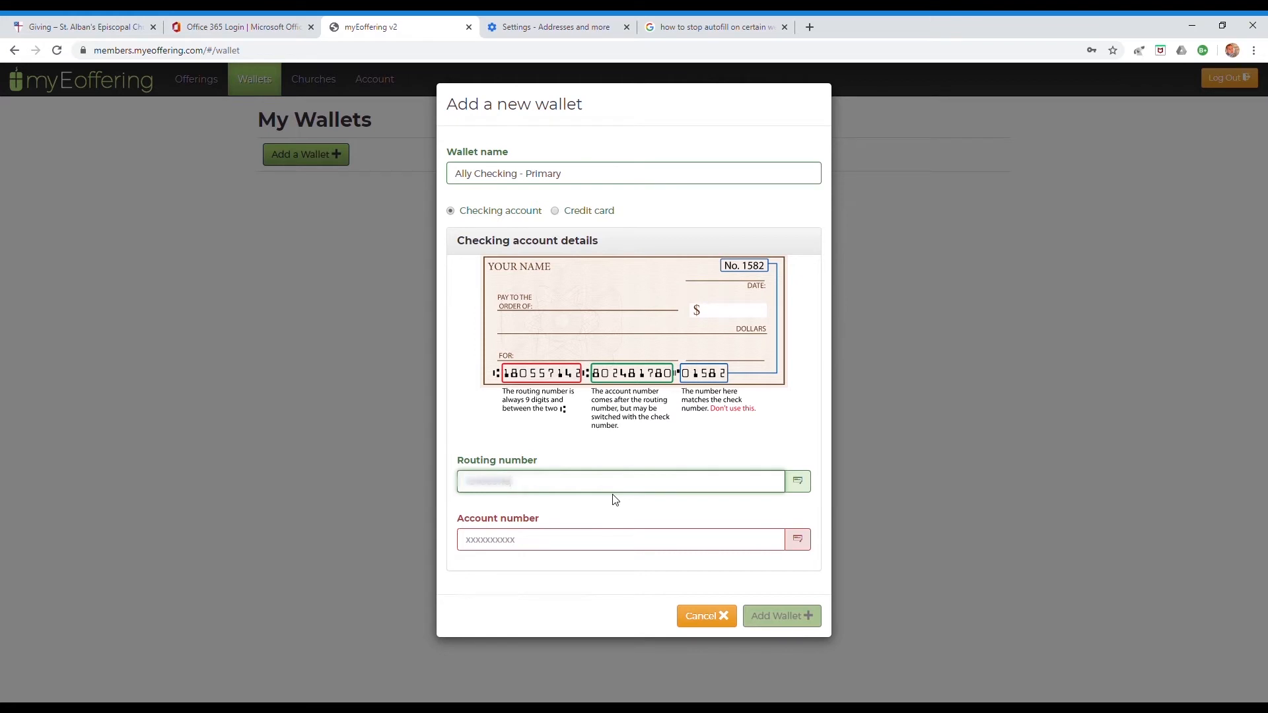
{"action": "left_click", "coordinate": [524, 548]}
{"action": "type", "text": "***"}
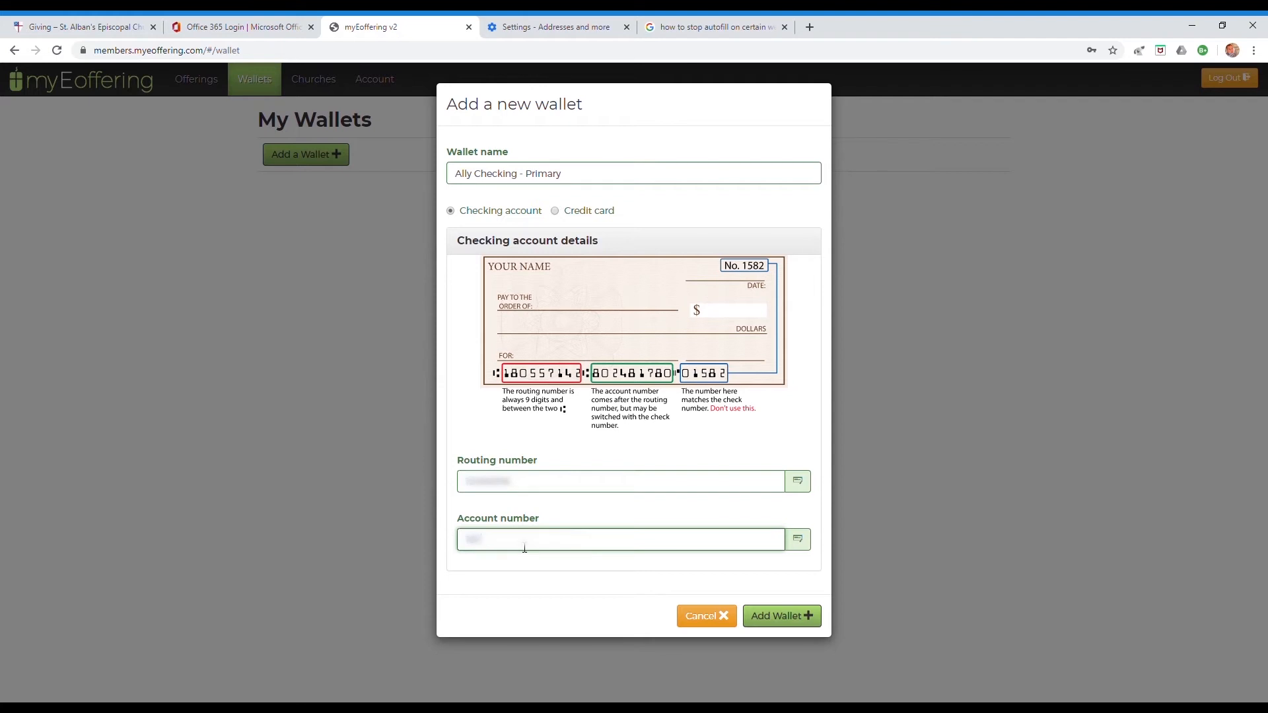
{"action": "type", "text": "*******"}
- Save the Ally Checking - Primary wallet and check its row in My Wallets
{"action": "left_click", "coordinate": [805, 626]}
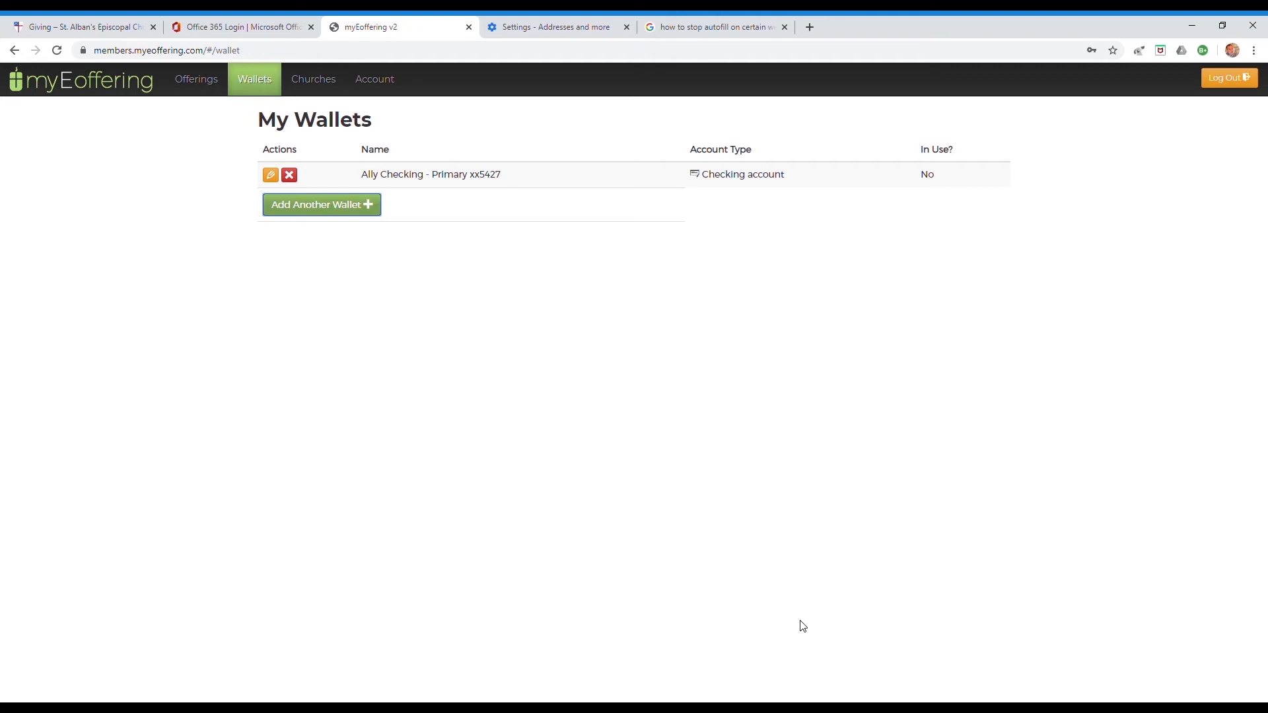
{"action": "left_click", "coordinate": [487, 180]}
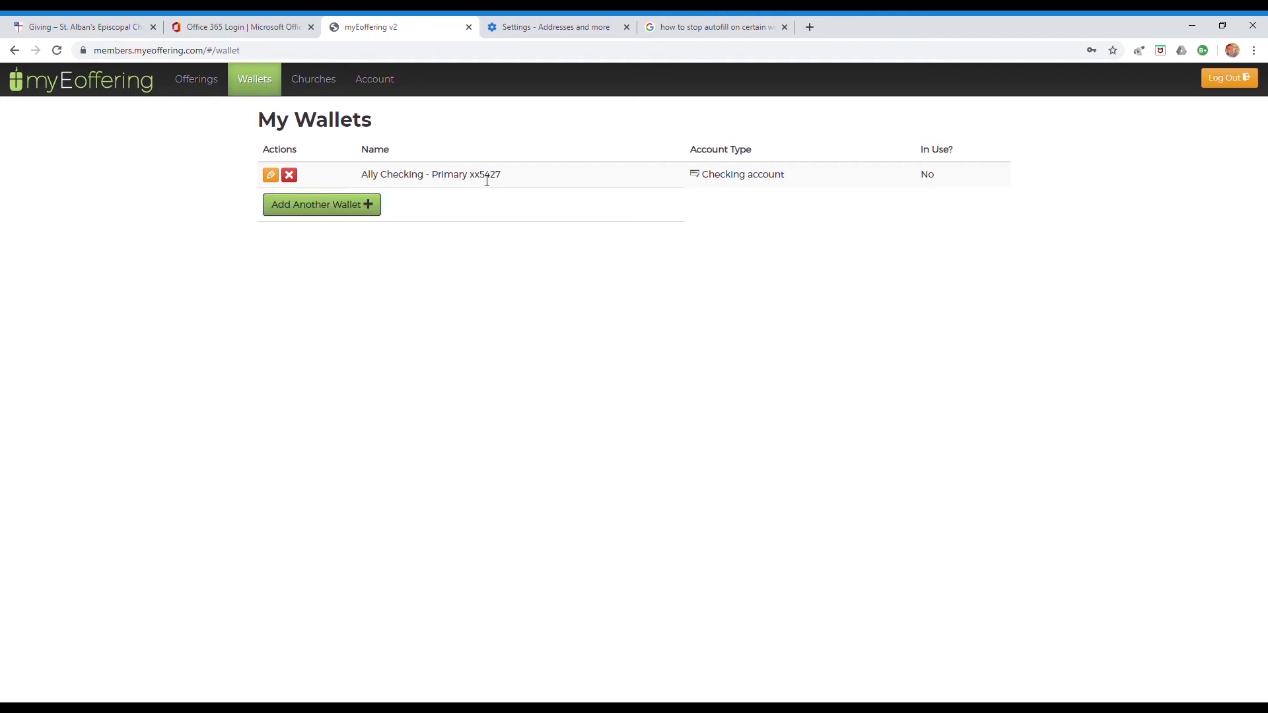
{"action": "left_click_drag", "start_coordinate": [481, 176], "coordinate": [503, 188]}
{"action": "left_click", "coordinate": [457, 245]}
{"action": "left_click", "coordinate": [207, 84]}
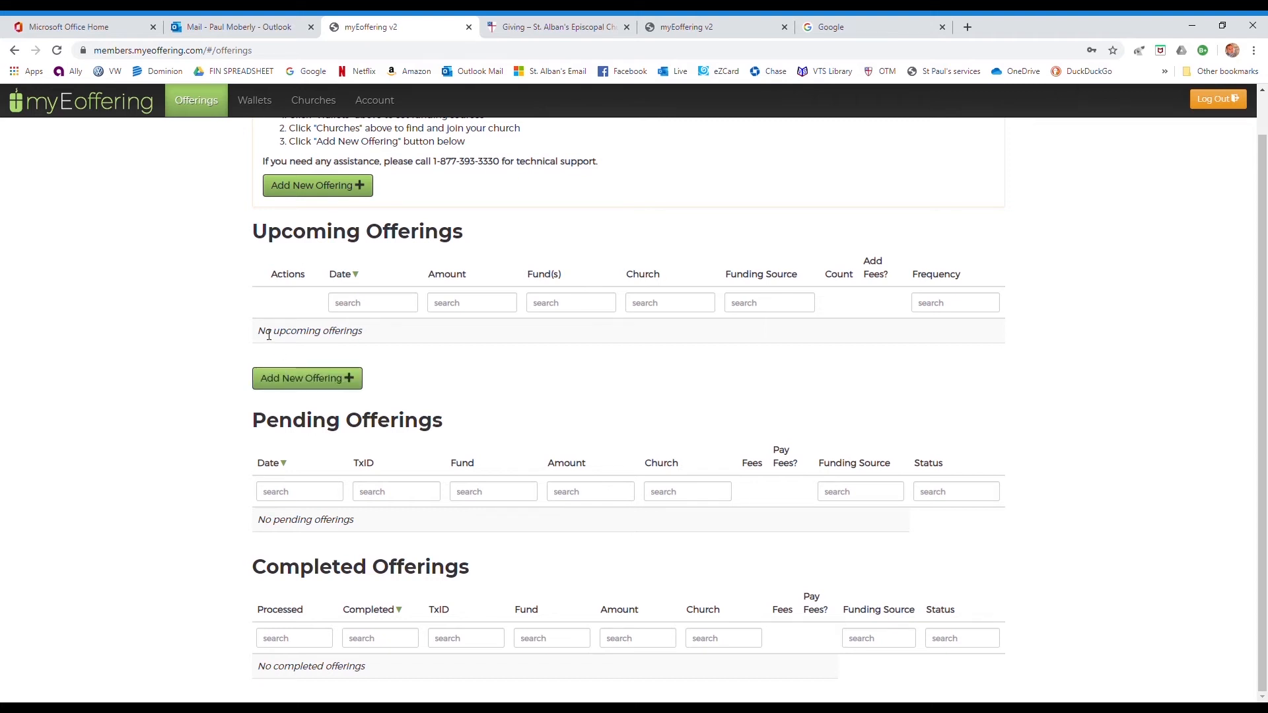
- Start a new offering to St Alban's Episcopal Church with Add New Offering
{"action": "left_click_drag", "start_coordinate": [259, 333], "coordinate": [363, 339]}
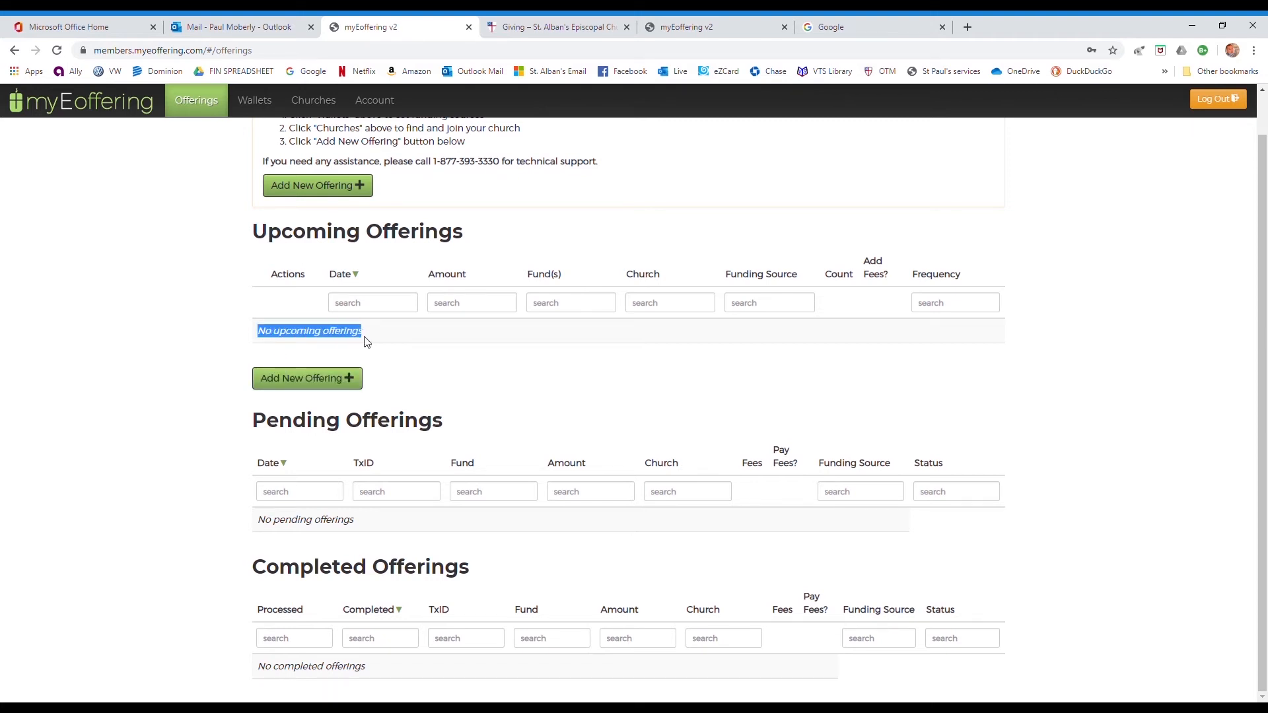
{"action": "left_click", "coordinate": [404, 340]}
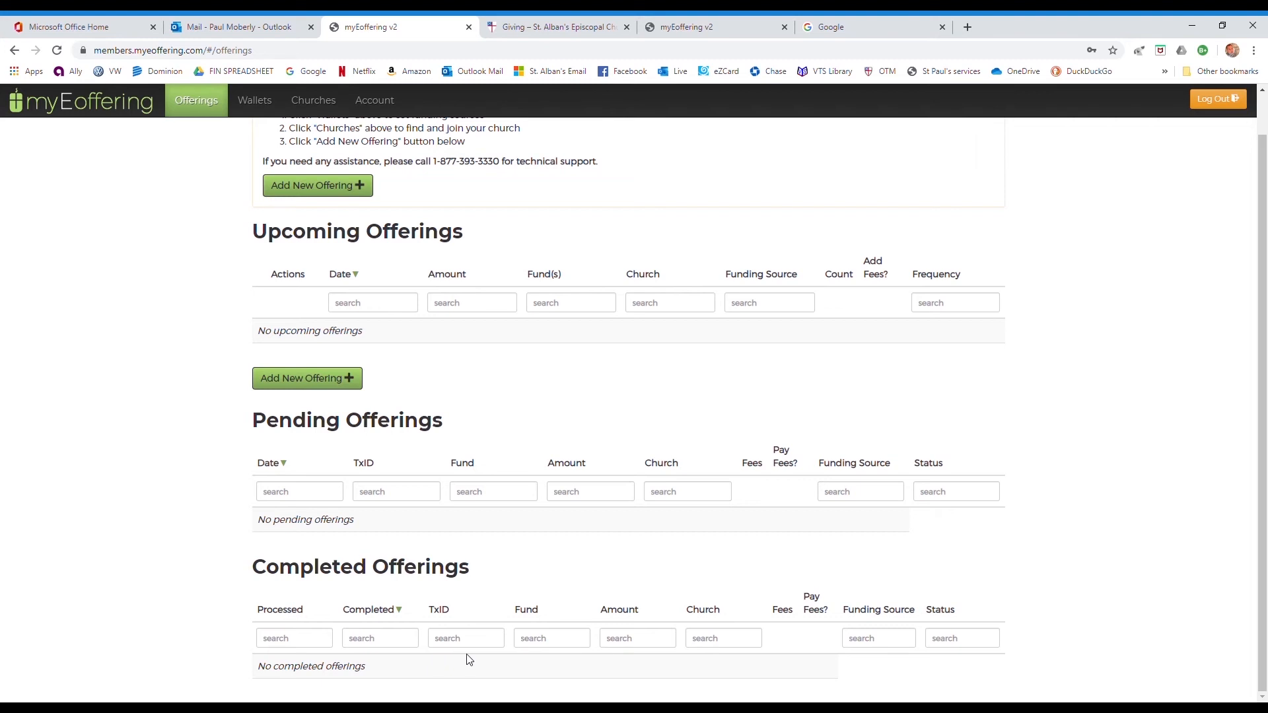
{"action": "left_click", "coordinate": [307, 377]}
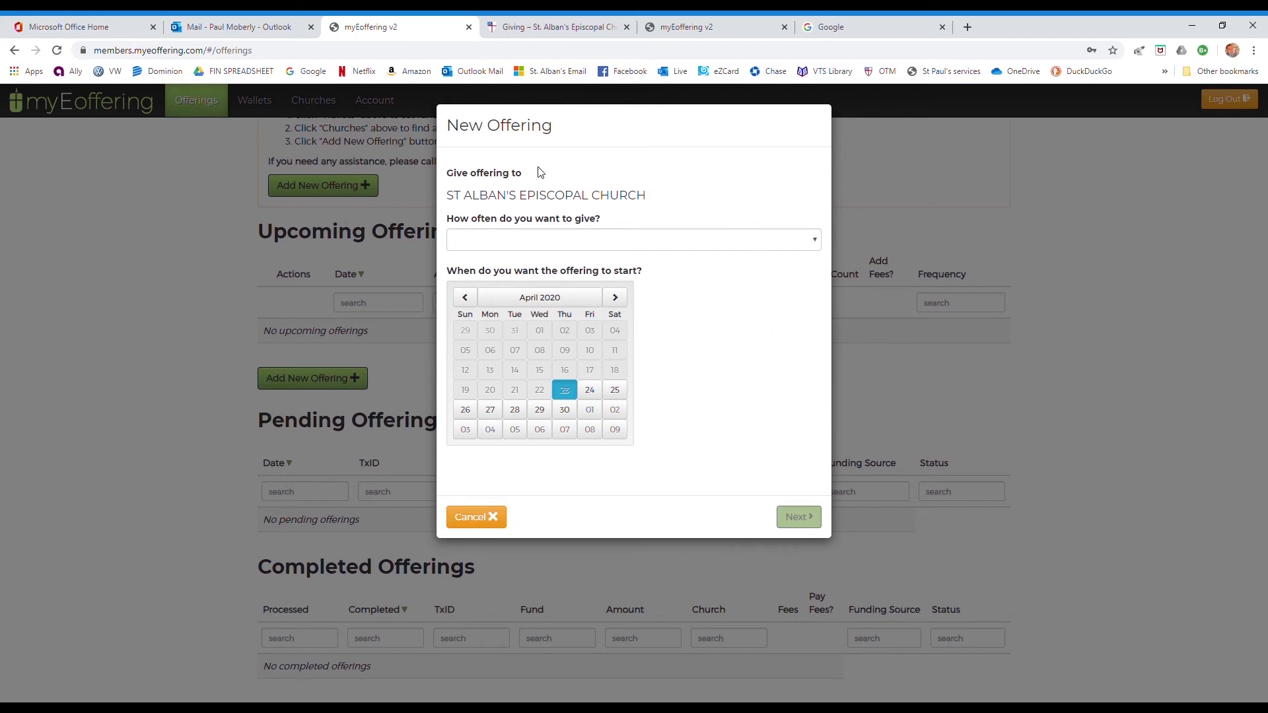
- Set the offering to monthly, keeping the April 23, 2020 start date, and continue
{"action": "mouse_move", "coordinate": [449, 196]}
{"action": "left_mouse_down"}
{"action": "mouse_move", "coordinate": [647, 198]}
{"action": "mouse_move", "coordinate": [447, 202]}
{"action": "left_mouse_up"}
{"action": "left_click", "coordinate": [649, 198]}
{"action": "double_click", "coordinate": [626, 201]}
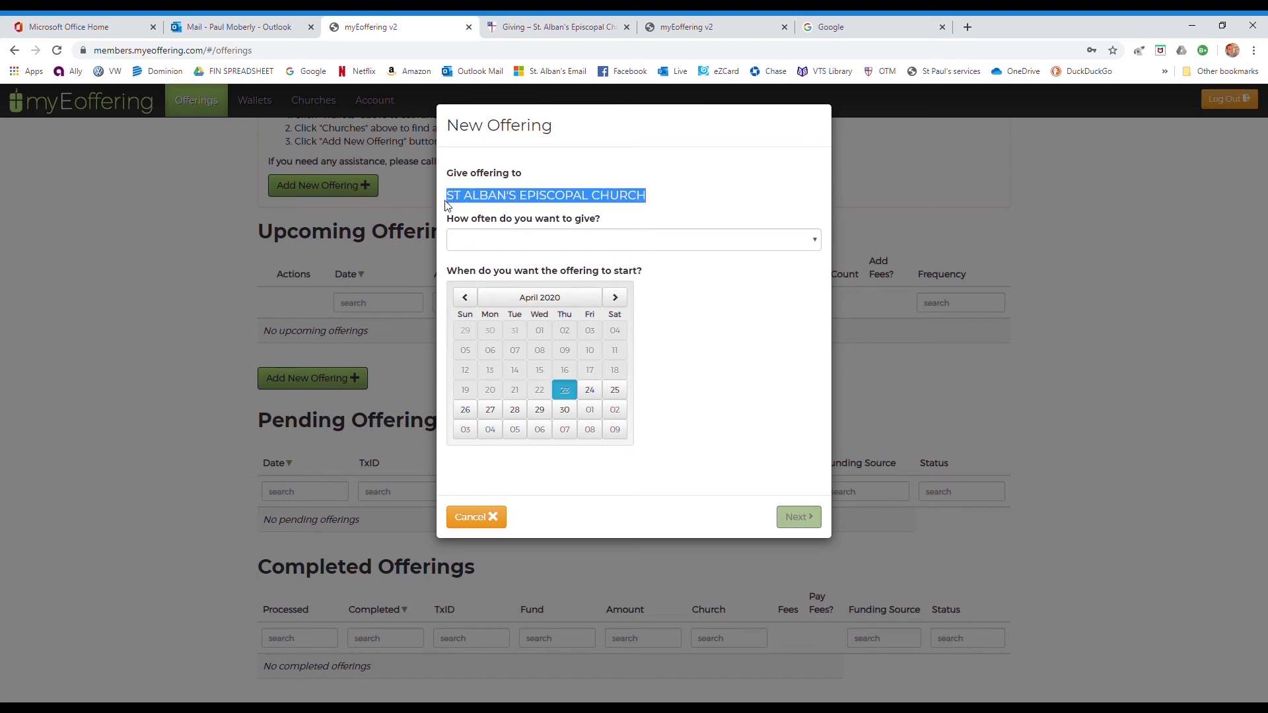
{"action": "left_click", "coordinate": [591, 223]}
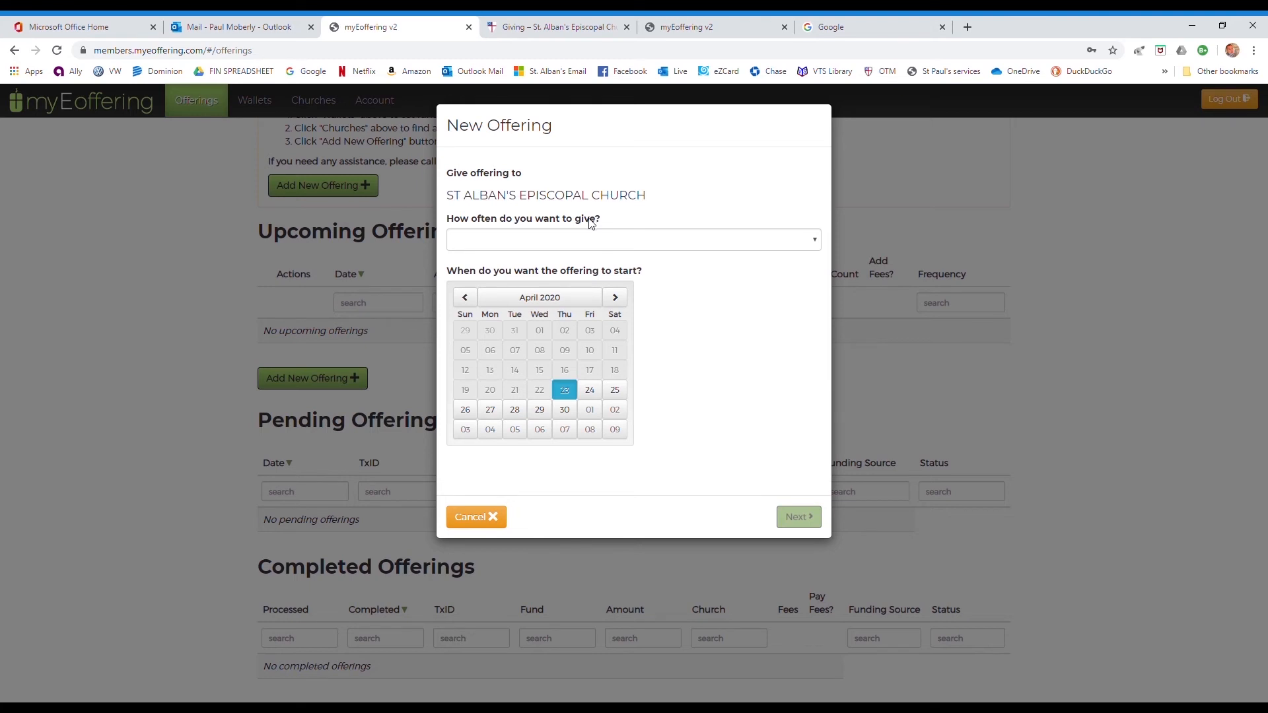
{"action": "left_click", "coordinate": [591, 238]}
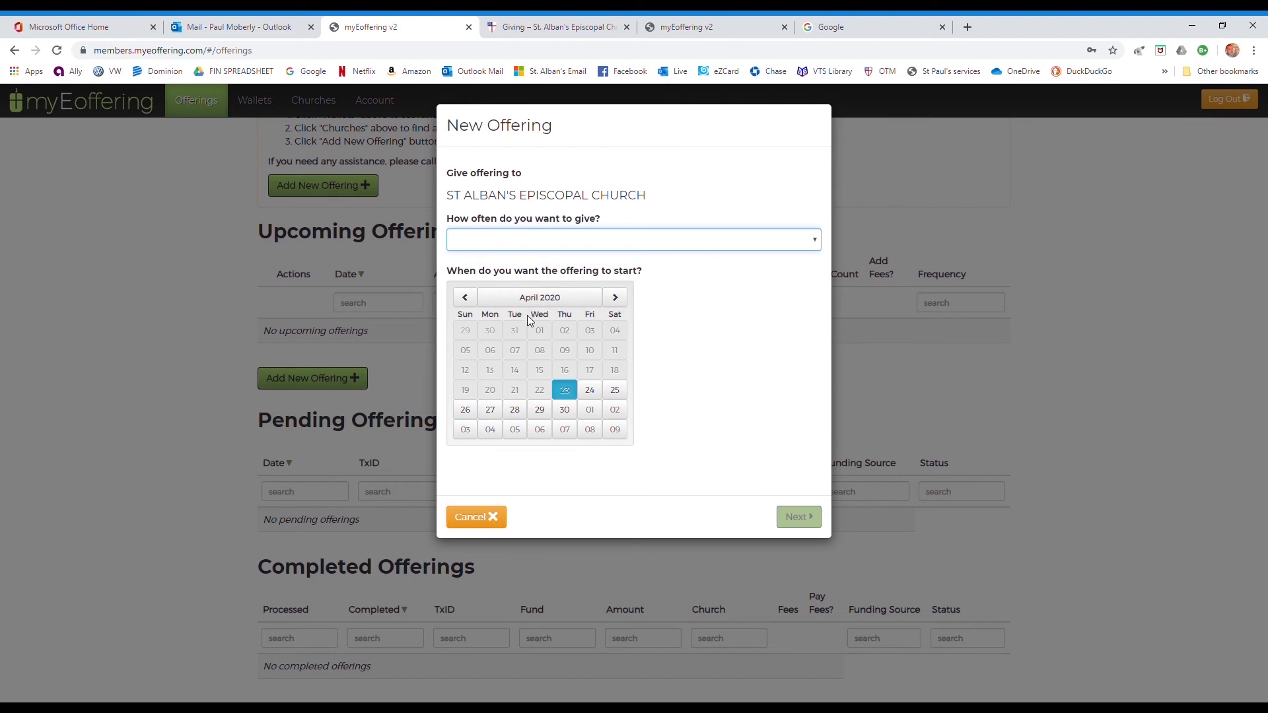
{"action": "key", "text": "m"}
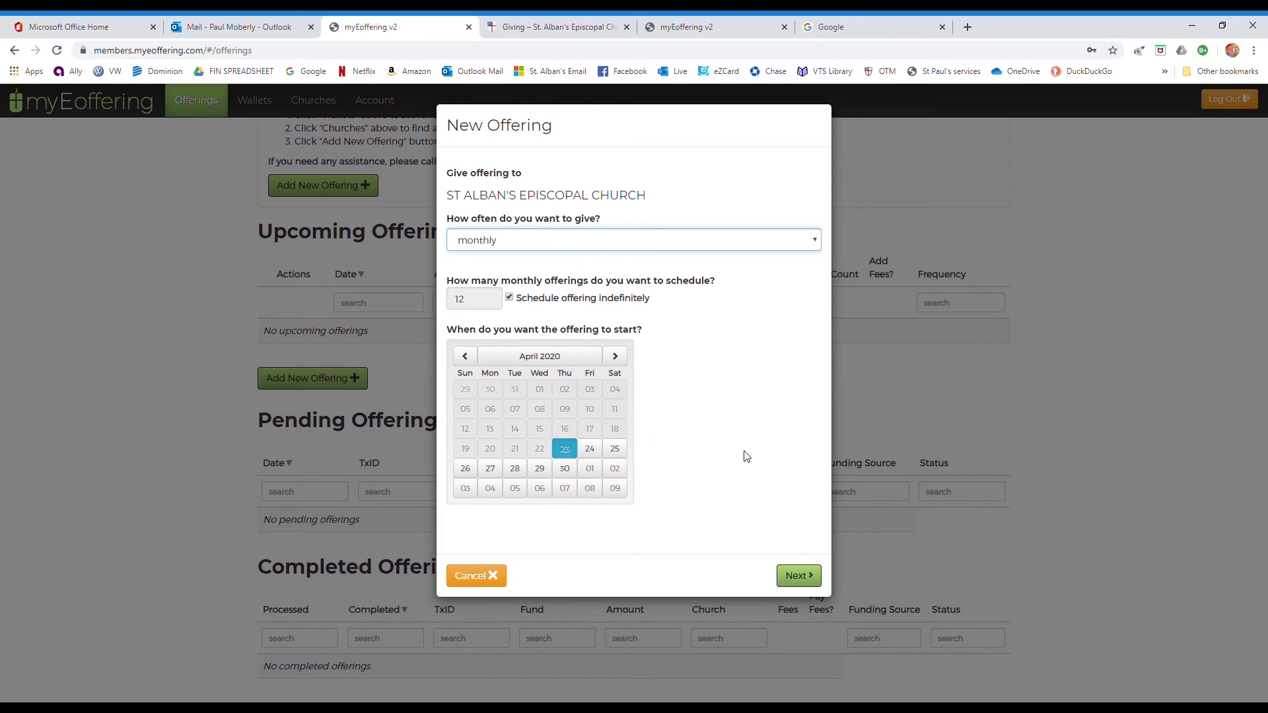
{"action": "left_click", "coordinate": [804, 576]}
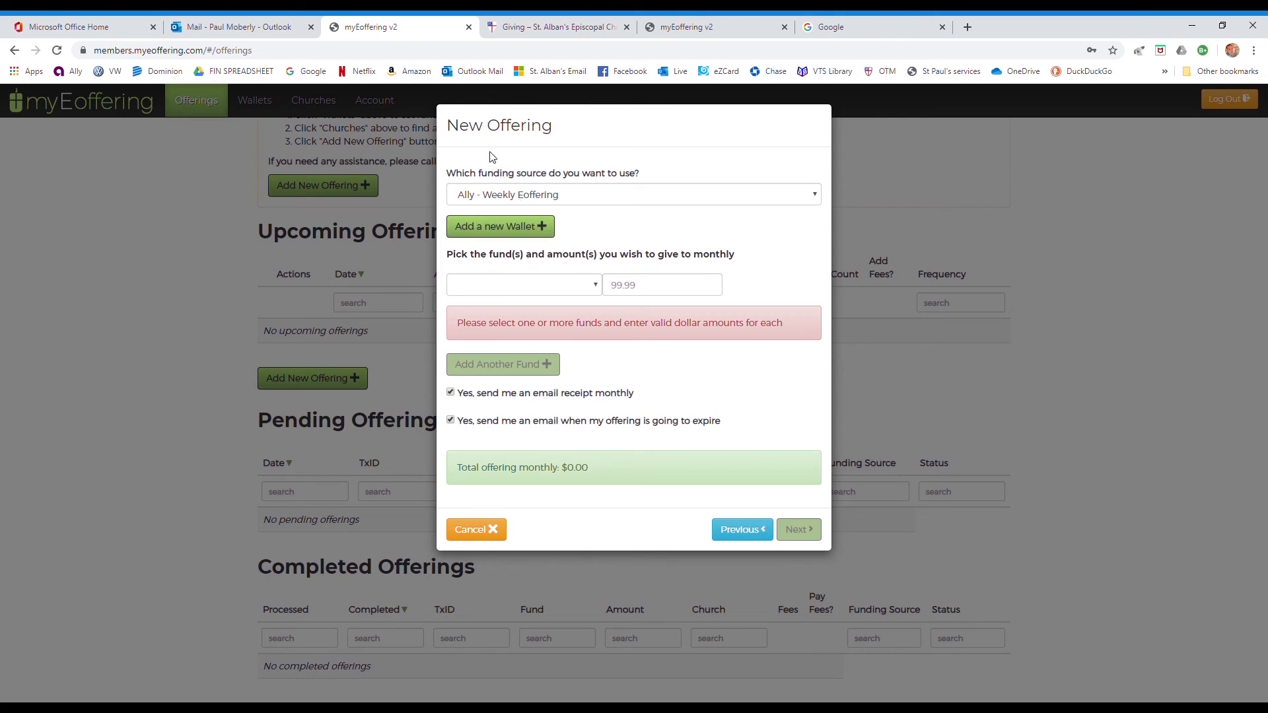
- Keep Ally - Weekly Eoffering as the wallet funding the offering
{"action": "left_click_drag", "start_coordinate": [456, 173], "coordinate": [590, 182]}
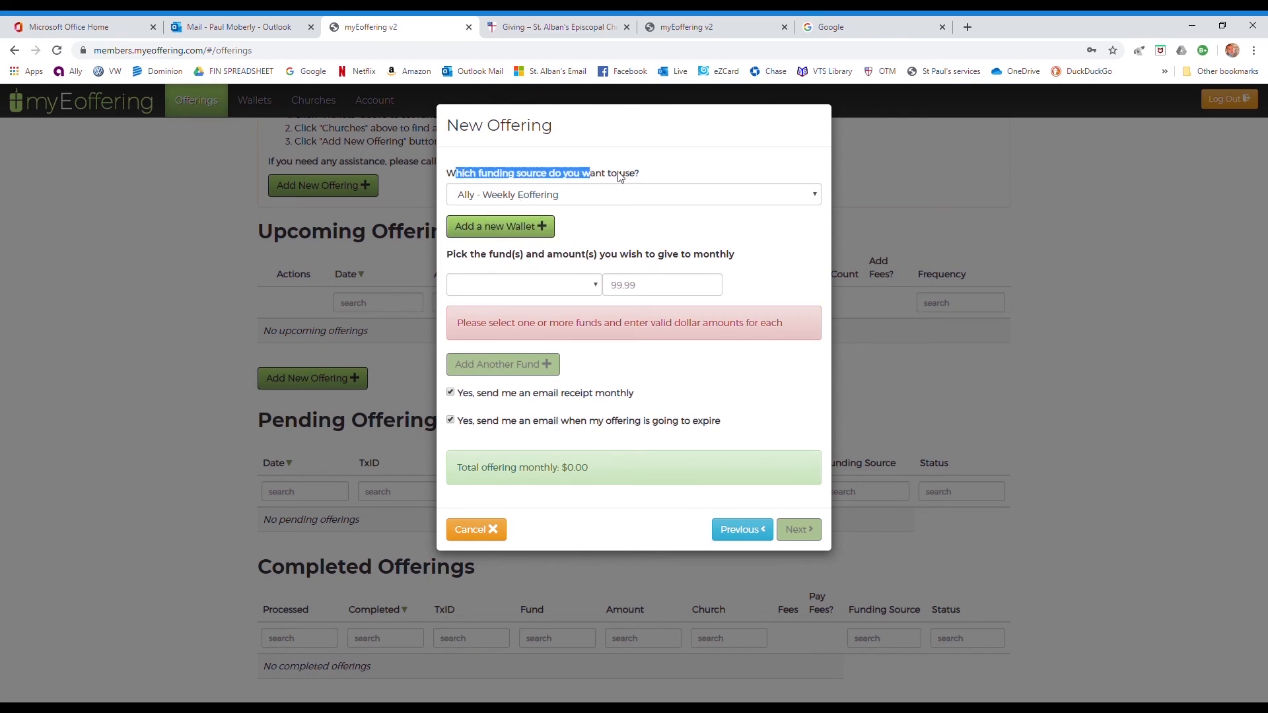
{"action": "left_click", "coordinate": [618, 175]}
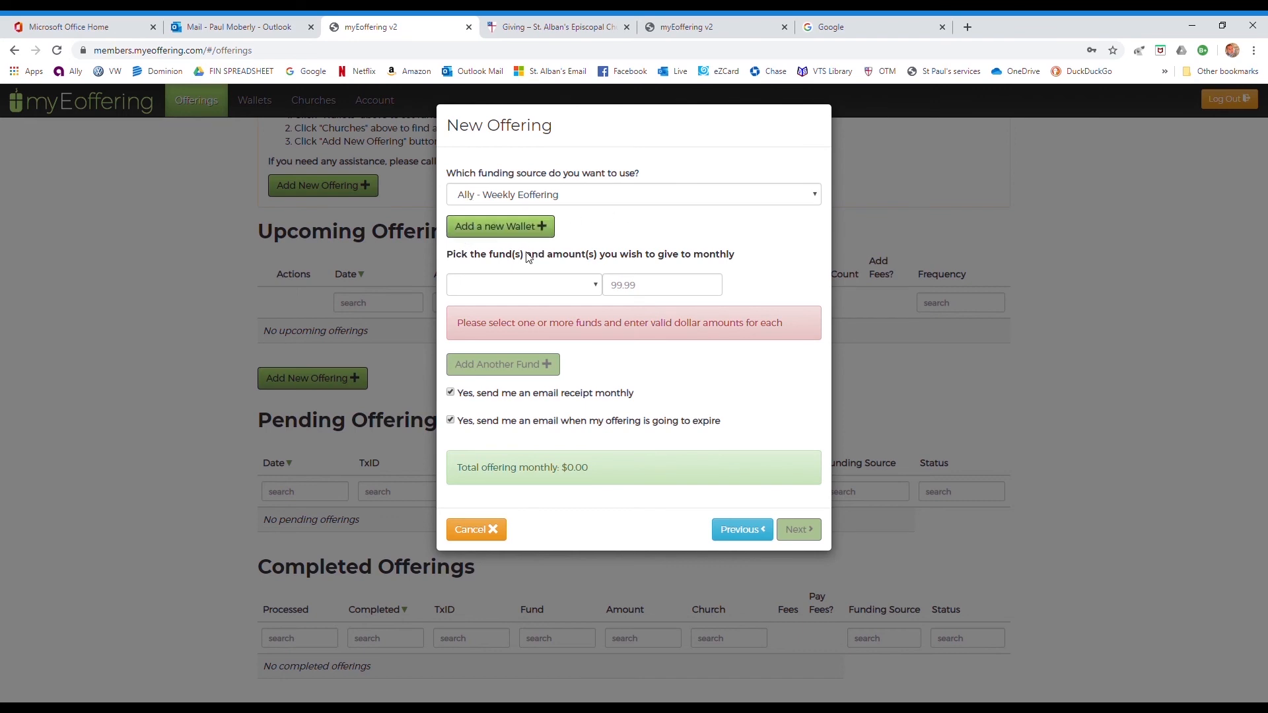
{"action": "left_click", "coordinate": [617, 204]}
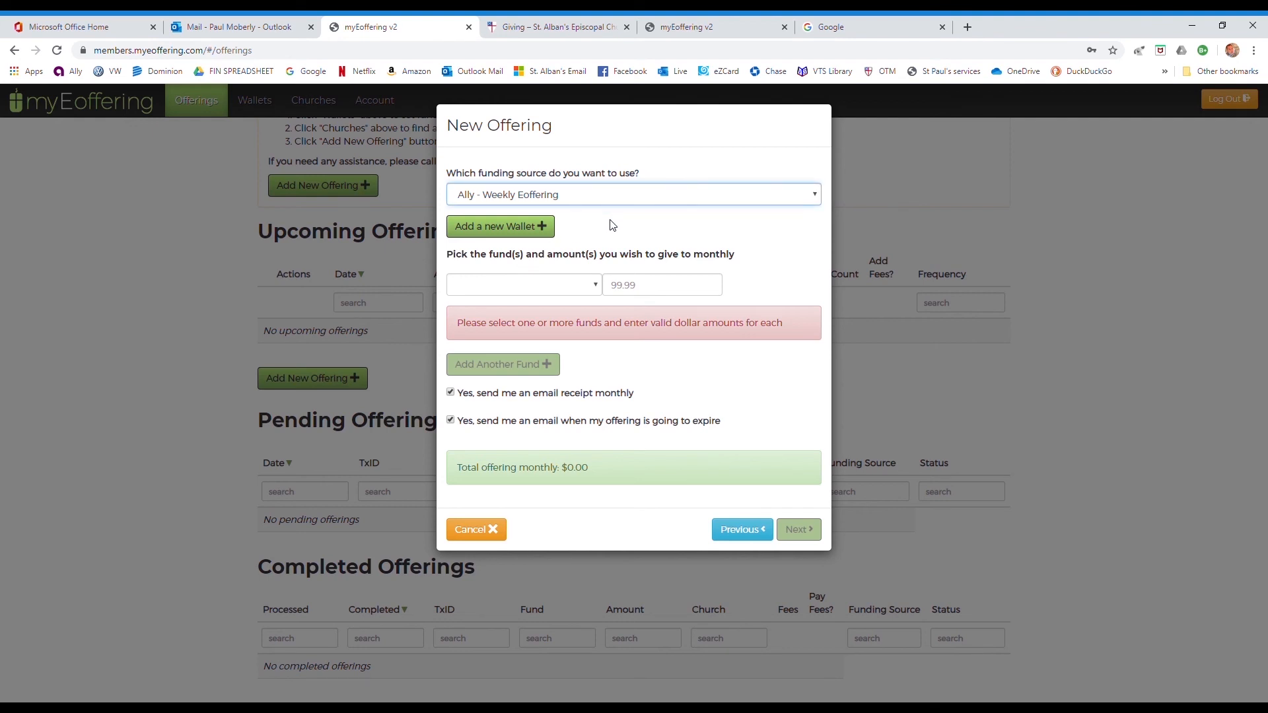
- Give 200 to the Pledge Fulfillment fund, covering the $0.30 fee, and continue to confirmation
{"action": "left_click", "coordinate": [528, 284]}
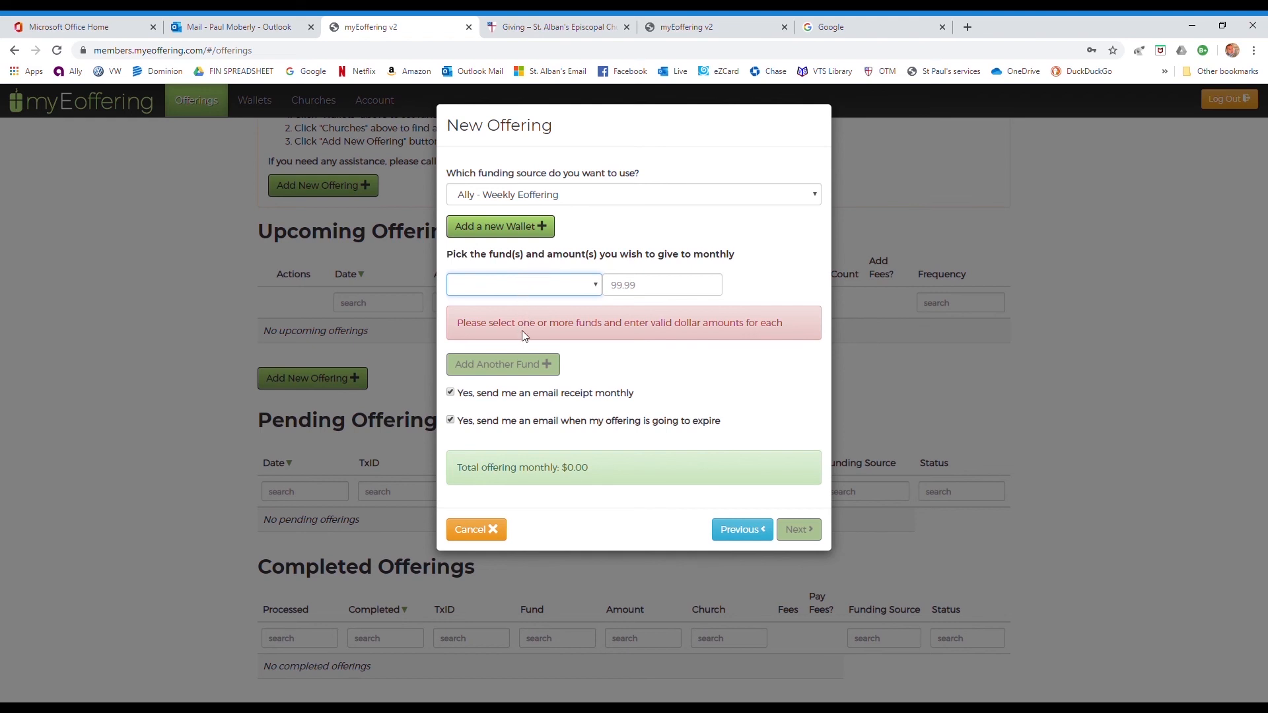
{"action": "key", "text": "Down"}
{"action": "left_click", "coordinate": [635, 285]}
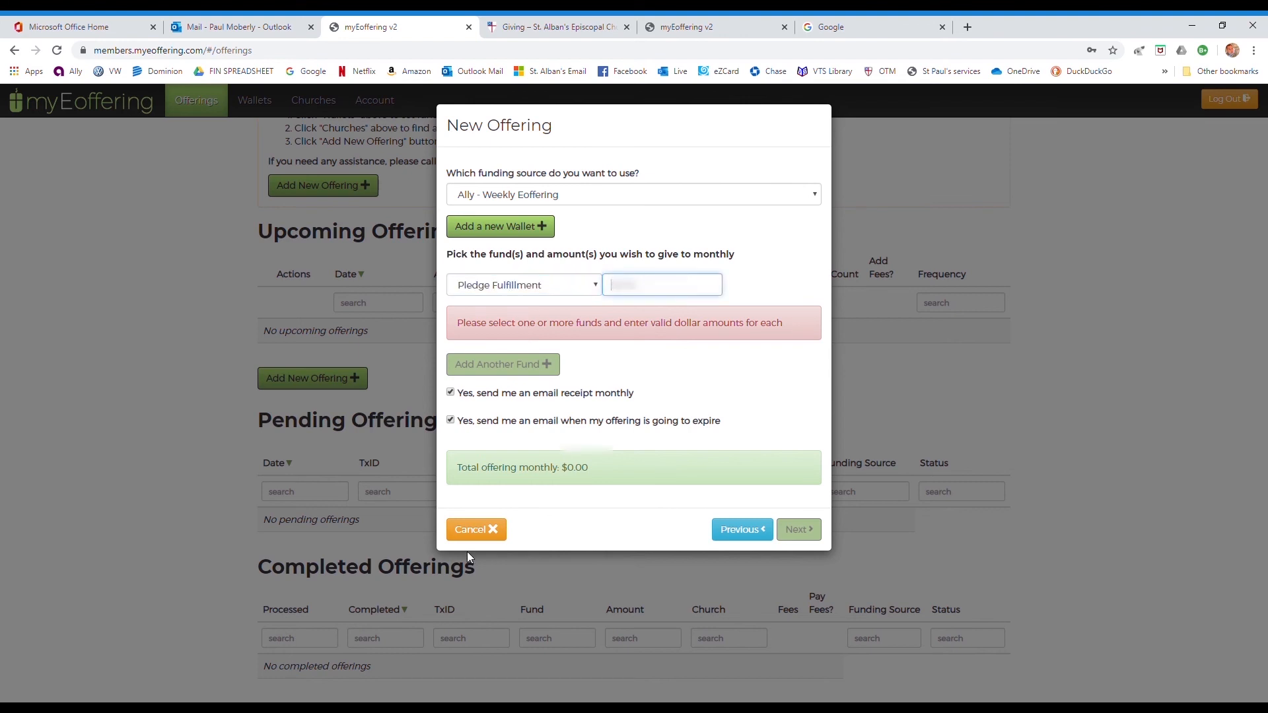
{"action": "type", "text": "200"}
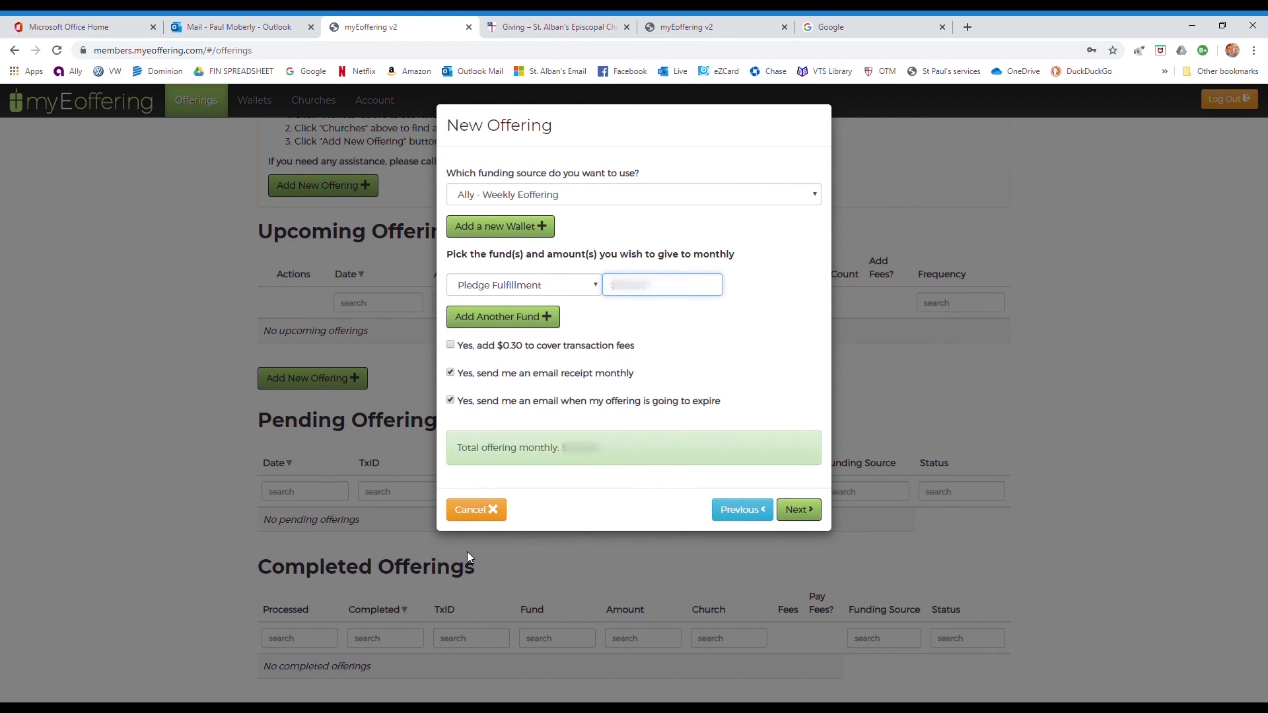
{"action": "left_click", "coordinate": [639, 414]}
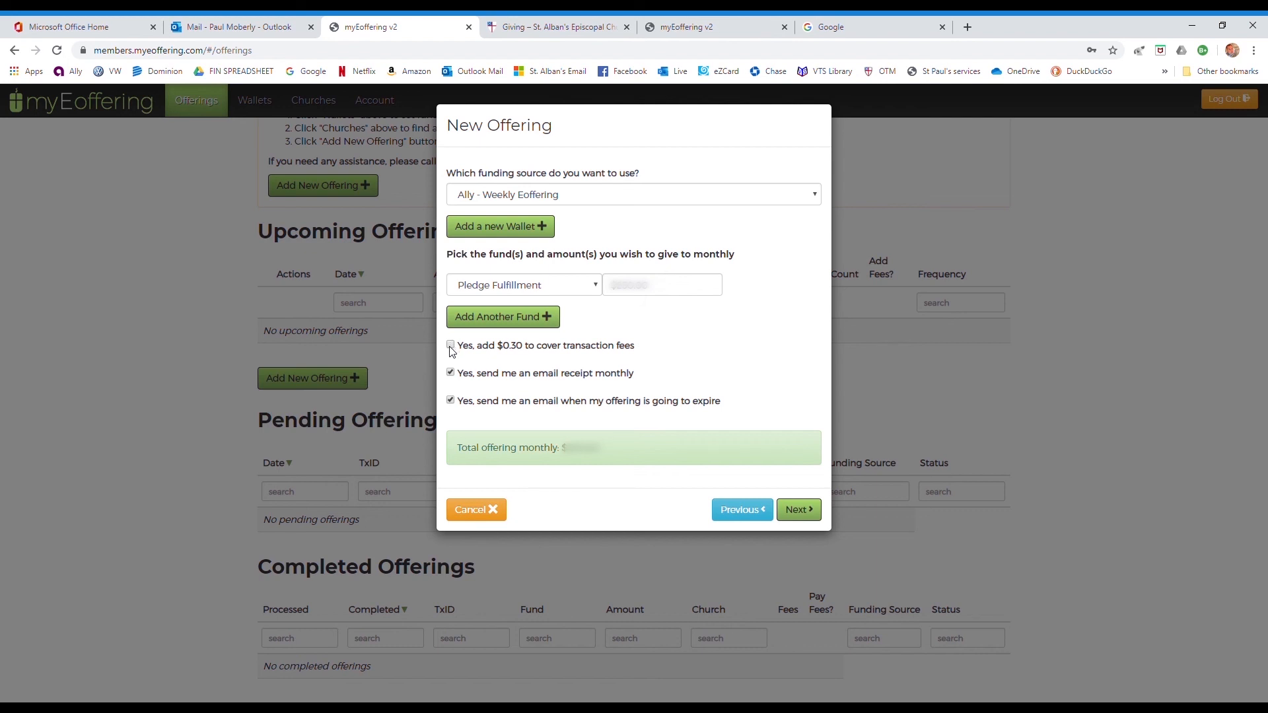
{"action": "left_click", "coordinate": [798, 510]}
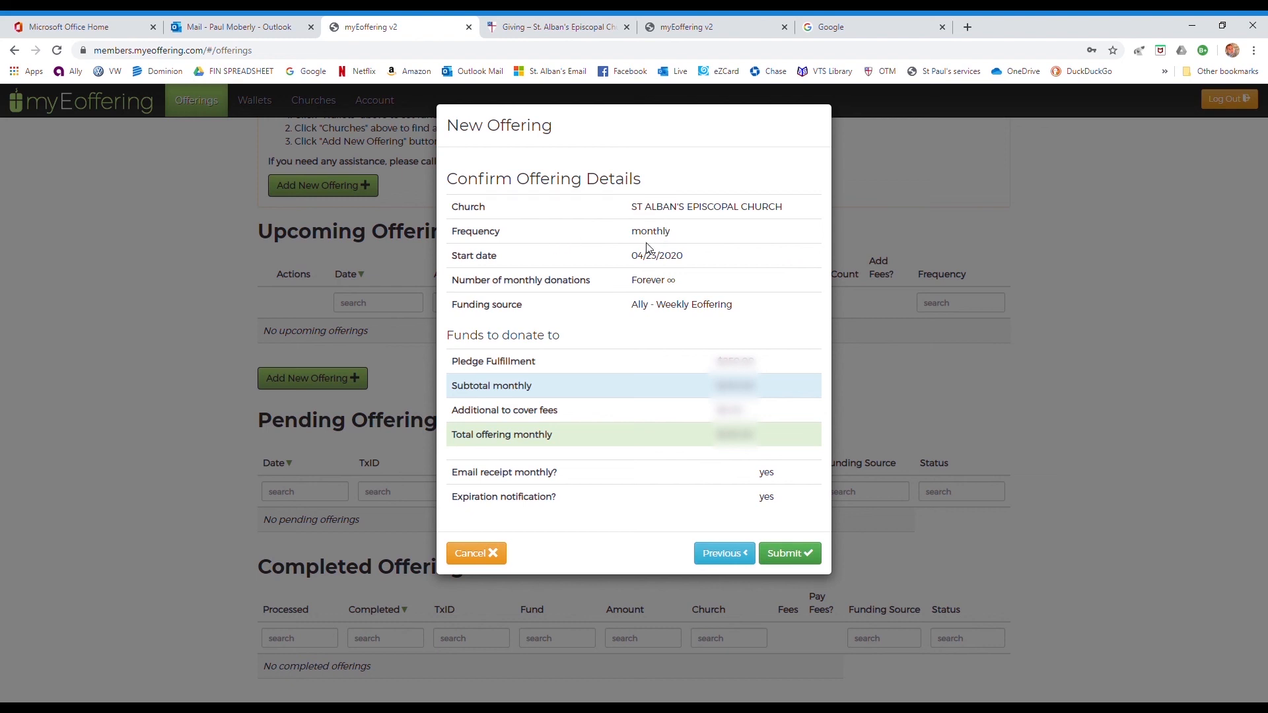
{"action": "left_click_drag", "start_coordinate": [622, 236], "coordinate": [692, 271]}
{"action": "left_click", "coordinate": [699, 261]}
- Submit the monthly Pledge Fulfillment offering and review it, suspended, under Upcoming Offerings
{"action": "left_click", "coordinate": [795, 558]}
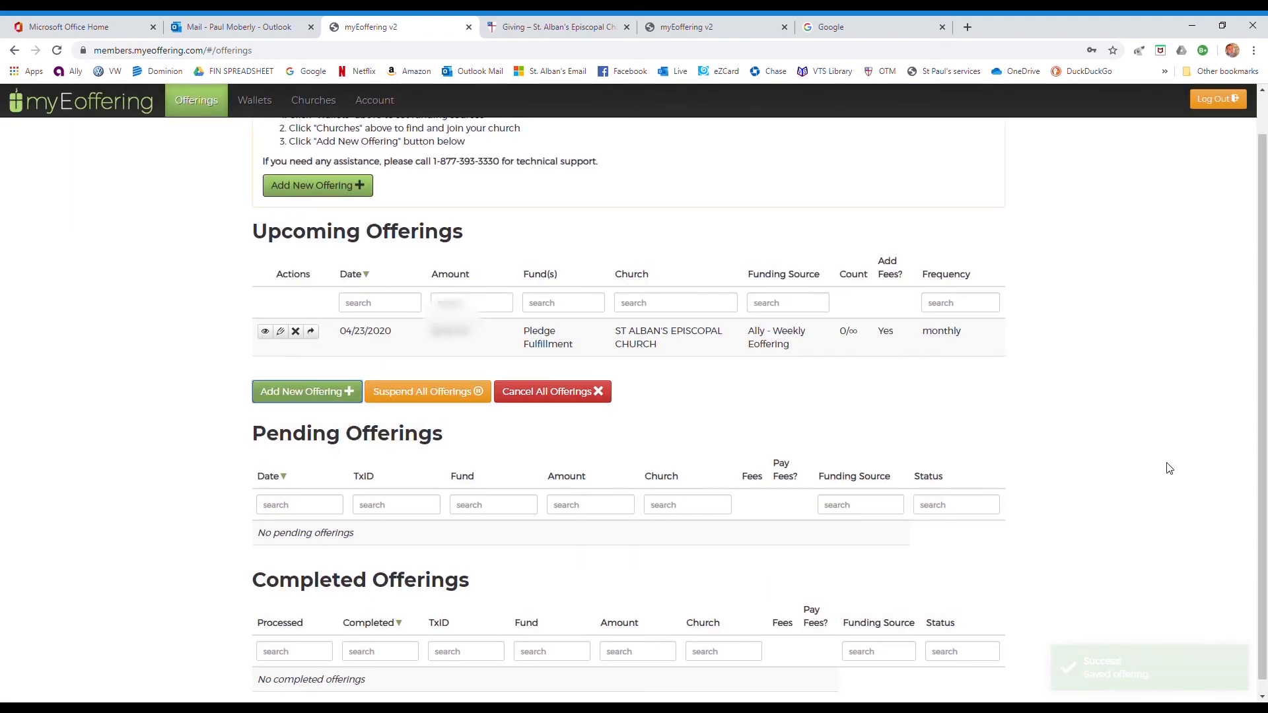
{"action": "scroll", "coordinate": [1169, 467], "scroll_direction": "down", "scroll_amount": 1}
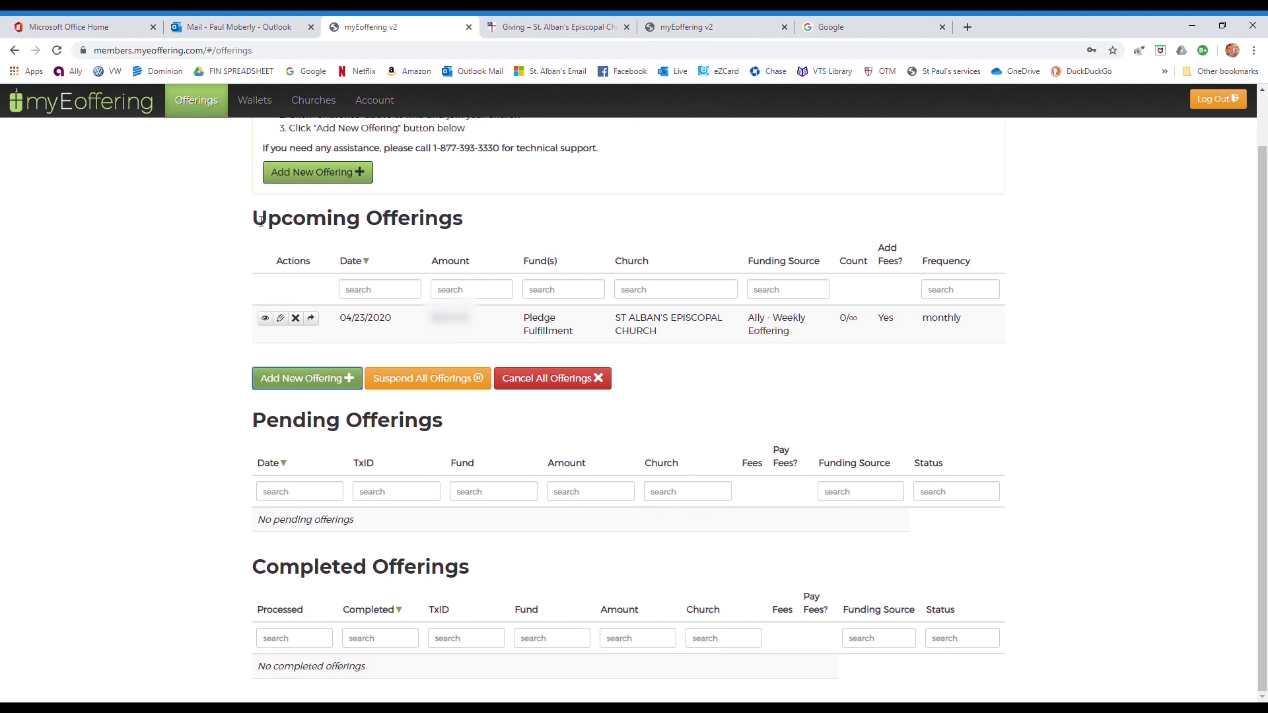
{"action": "left_click_drag", "start_coordinate": [260, 221], "coordinate": [445, 221]}
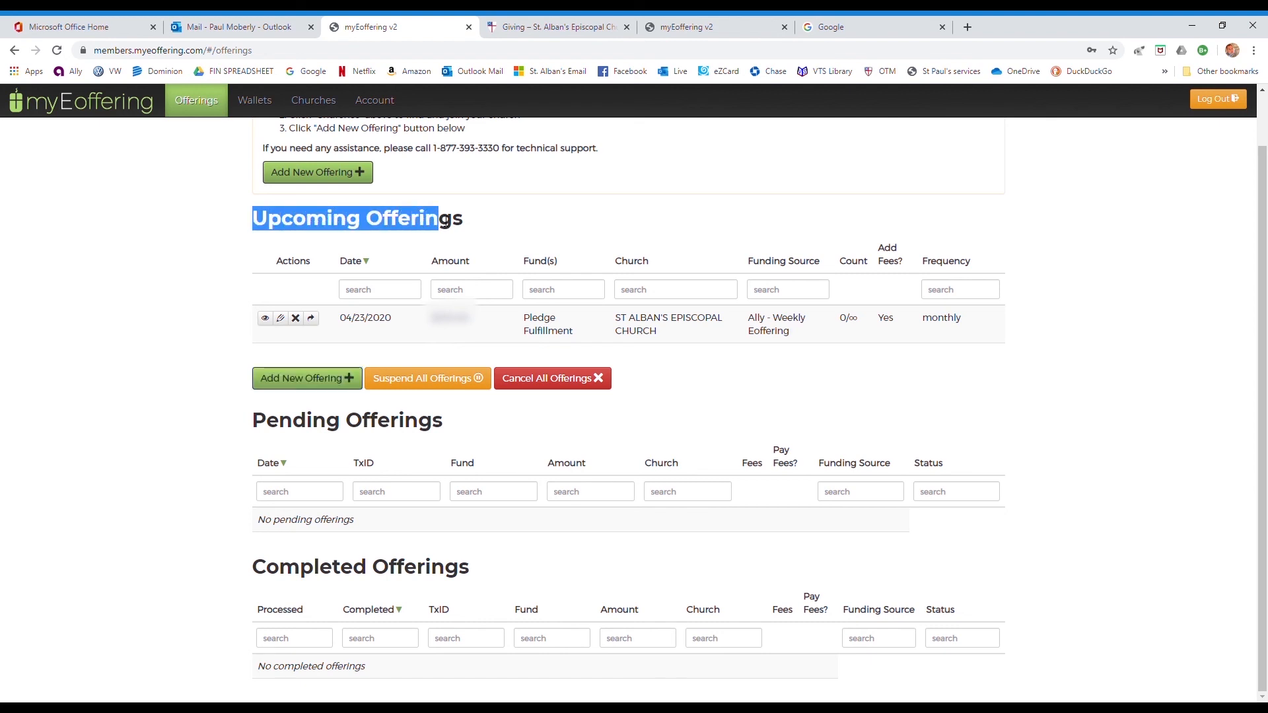
{"action": "left_click", "coordinate": [490, 337]}
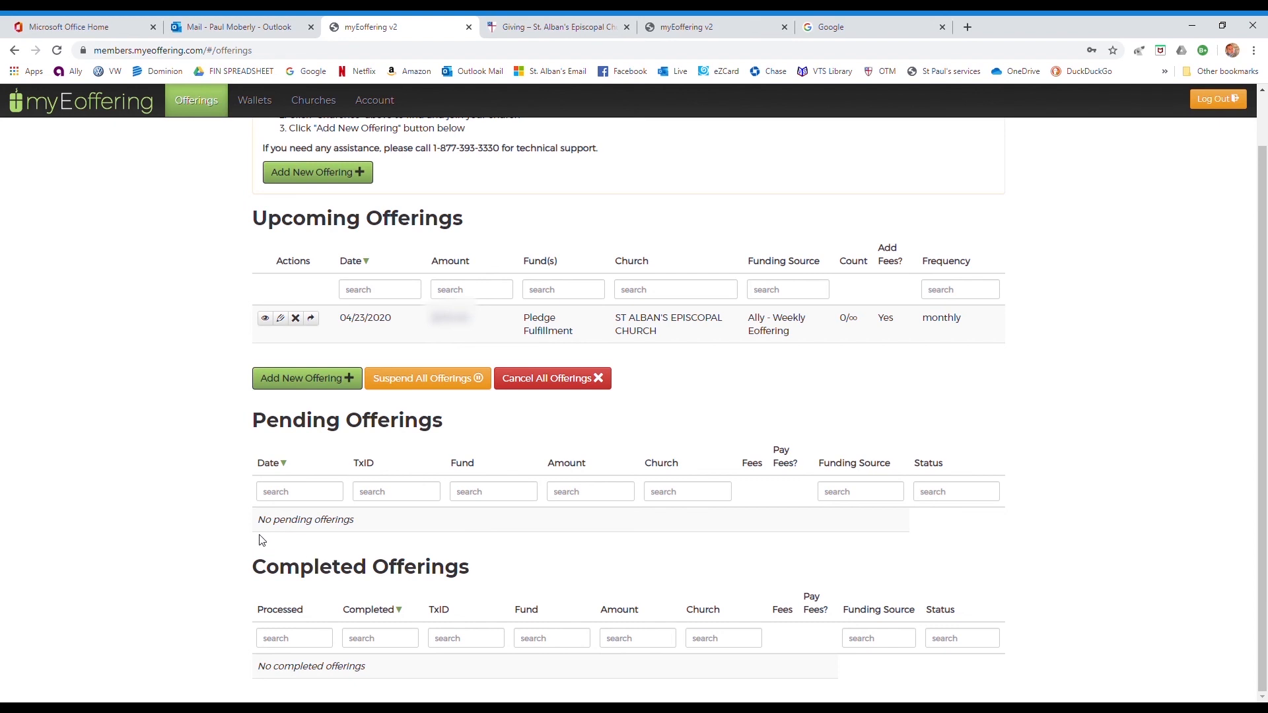
{"action": "left_click_drag", "start_coordinate": [260, 520], "coordinate": [371, 526]}
{"action": "left_click", "coordinate": [370, 526]}
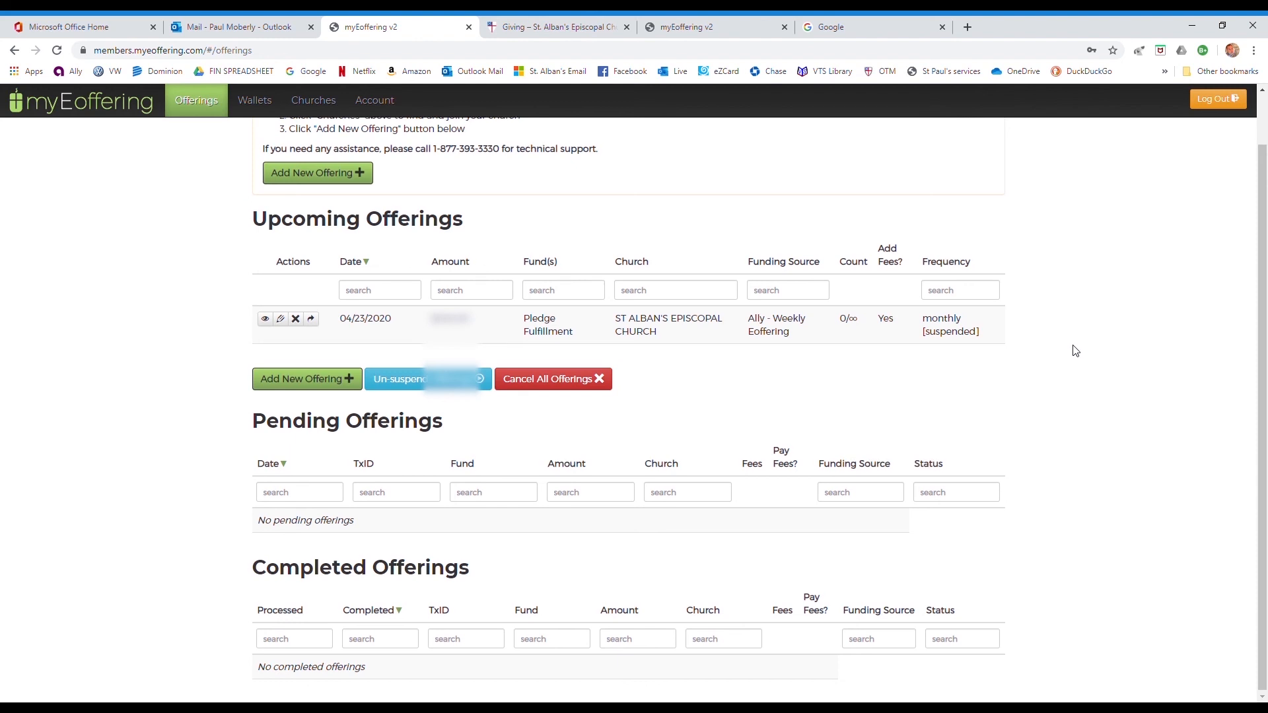
{"action": "scroll", "coordinate": [1075, 351], "scroll_direction": "up", "scroll_amount": 1}
{"action": "left_click", "coordinate": [387, 103]}
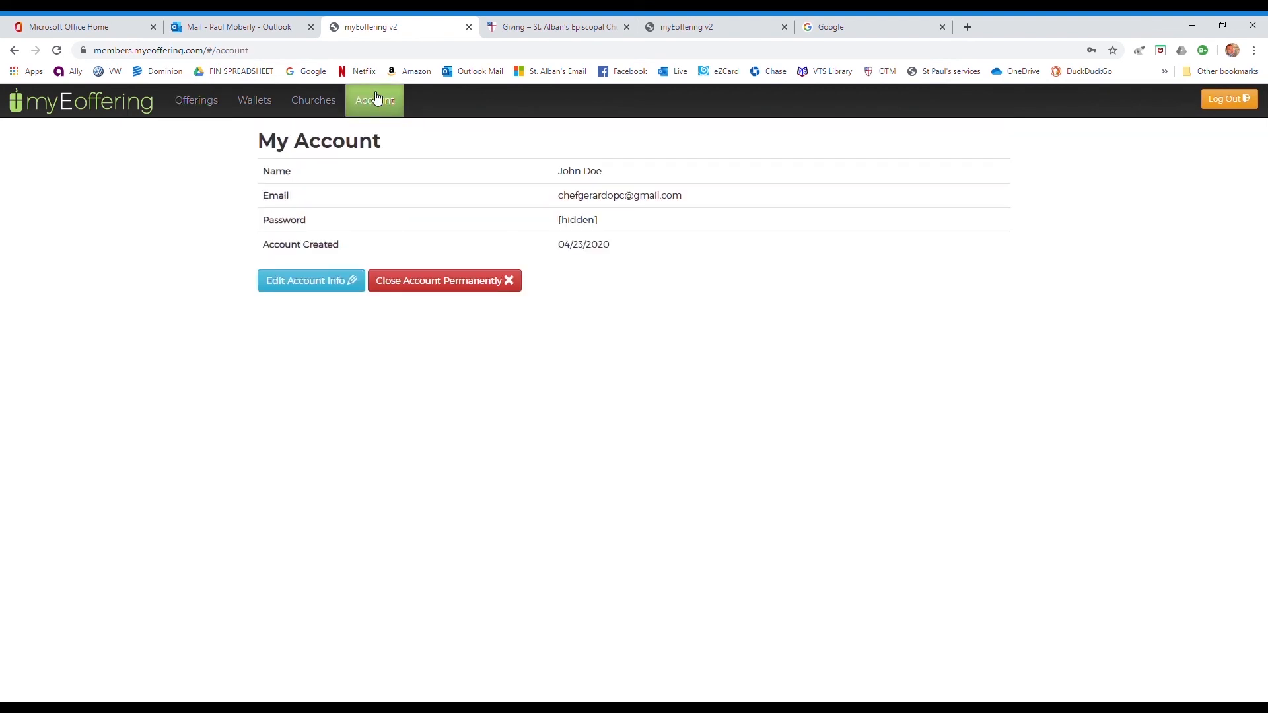
{"action": "left_click", "coordinate": [251, 105]}
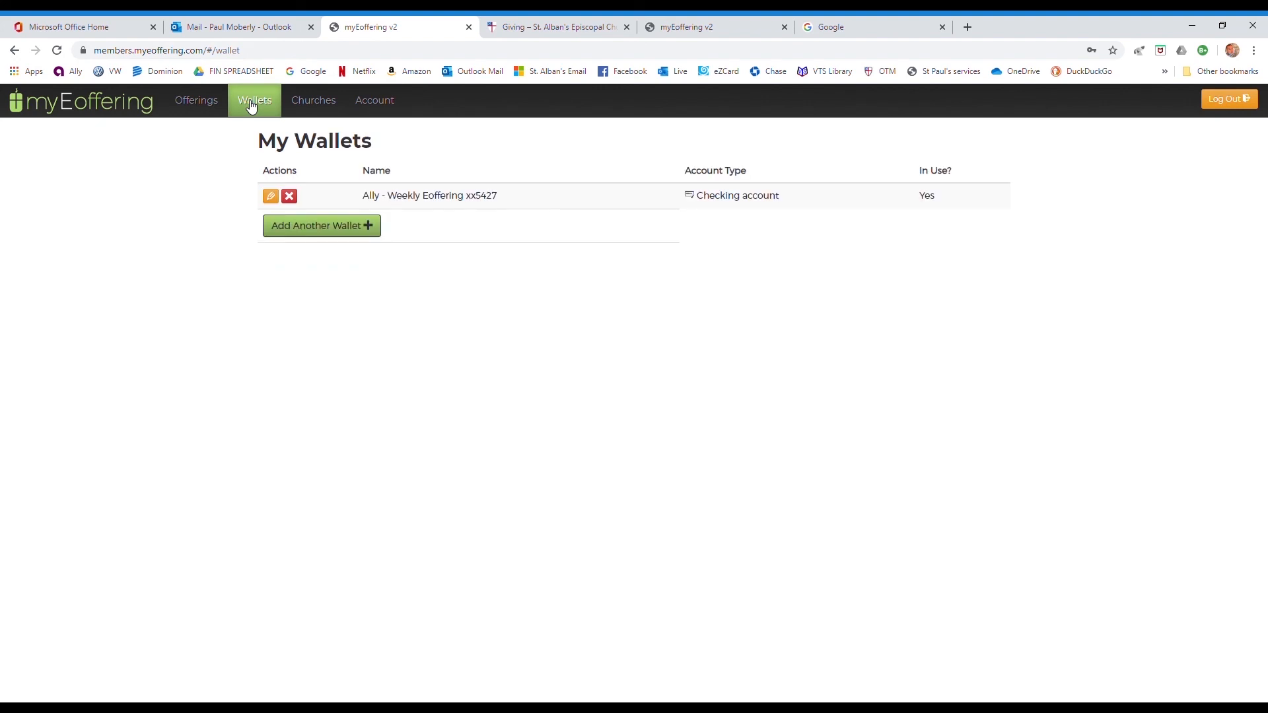
{"action": "left_click", "coordinate": [196, 101]}
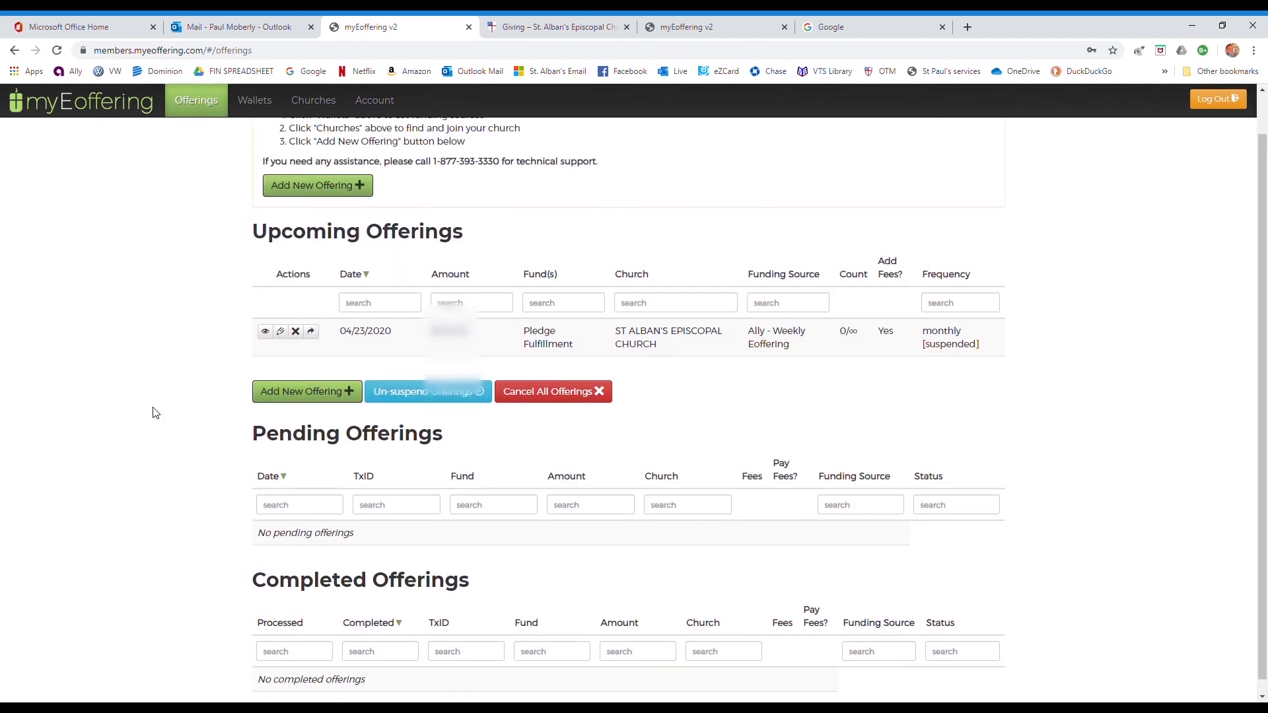
{"action": "scroll", "coordinate": [1088, 315], "scroll_direction": "down", "scroll_amount": 1}
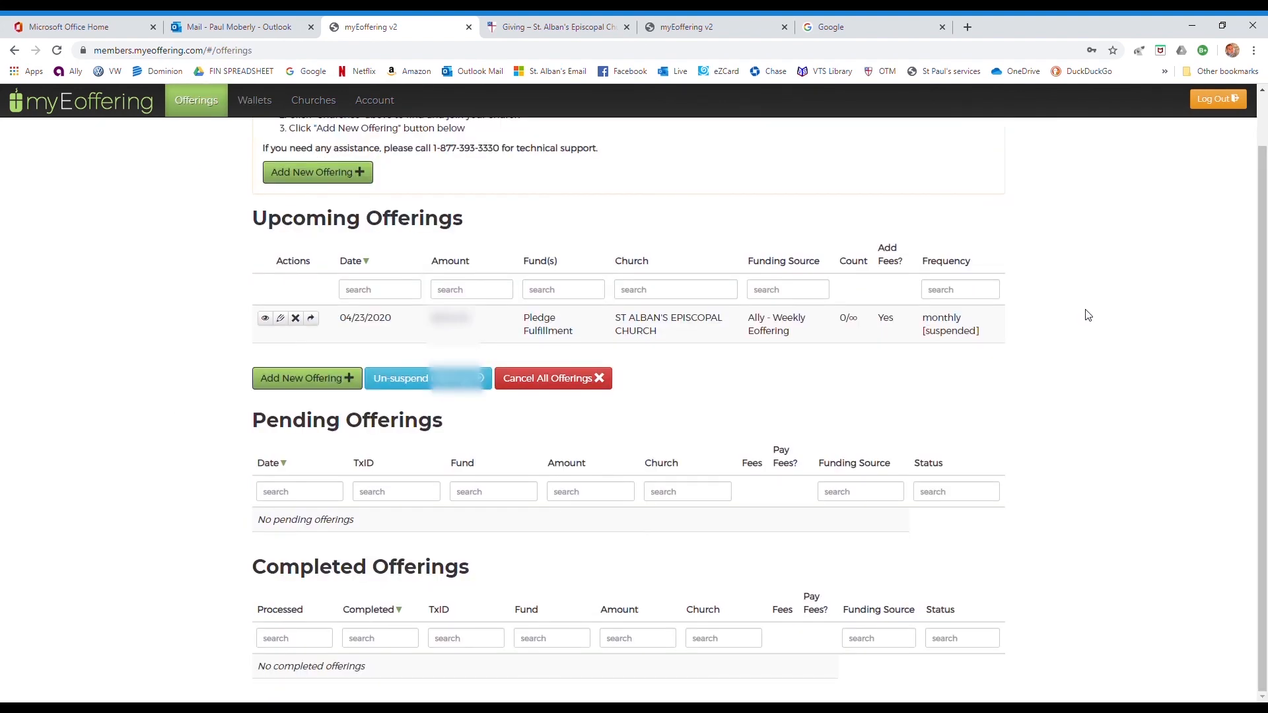
{"action": "scroll", "coordinate": [1088, 315], "scroll_direction": "up", "scroll_amount": 1}
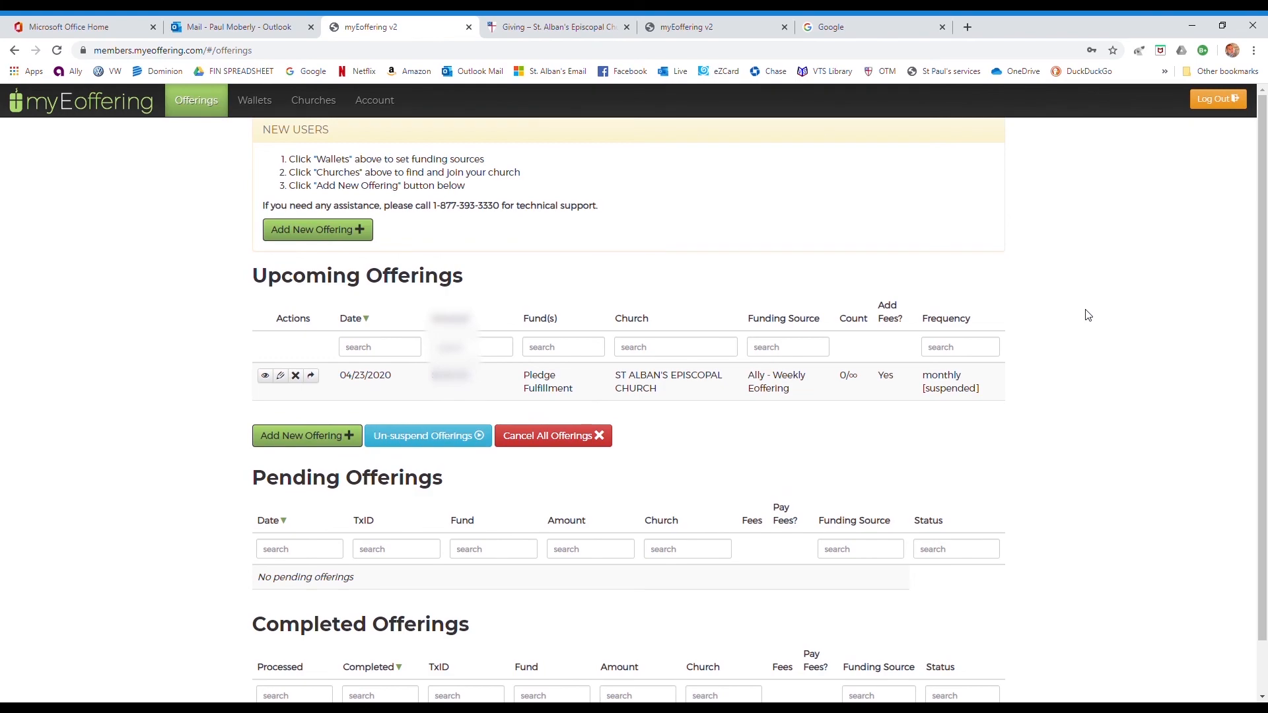